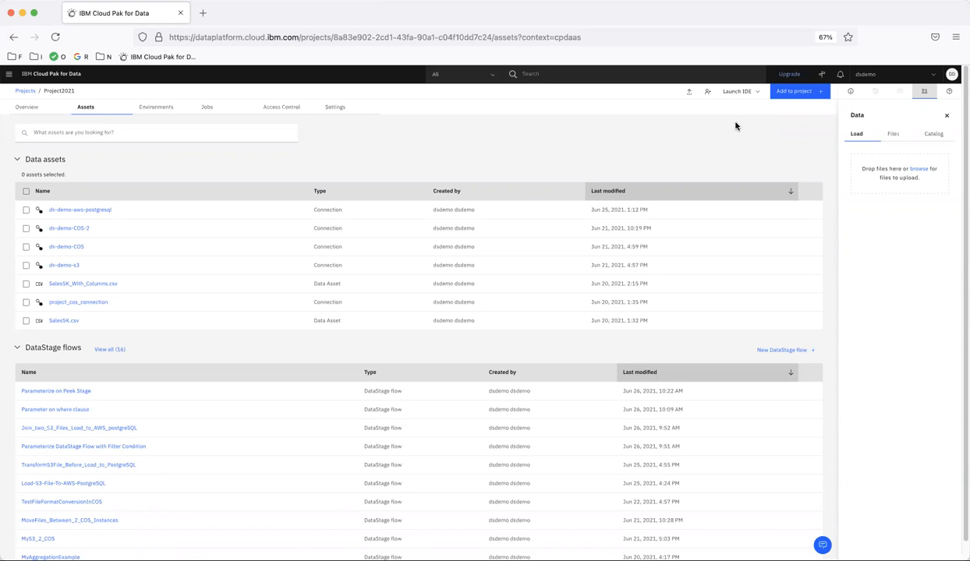
Add a new Db2 Warehouse connection to Project2021, found by searching connection types for 'DB2'.
left_click(799, 92)
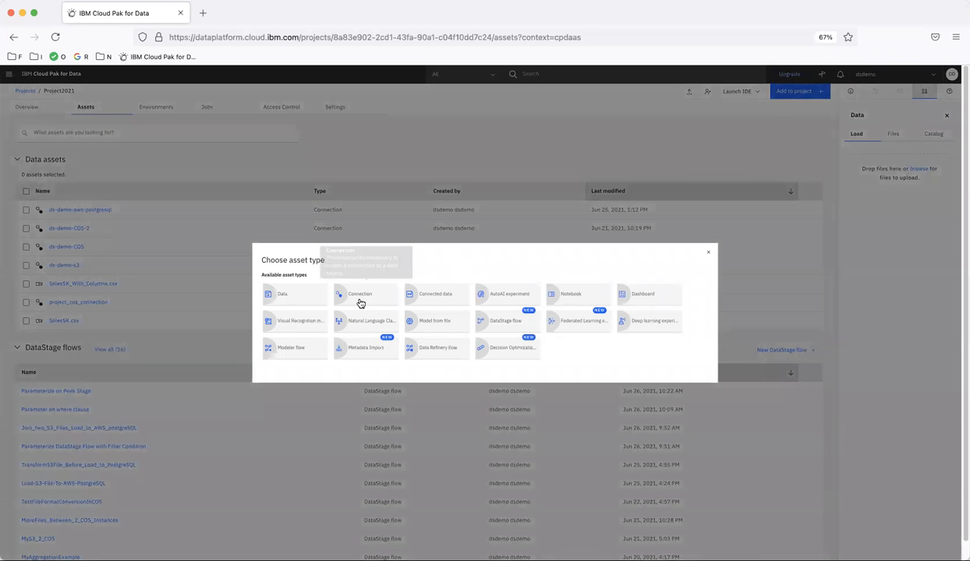
left_click(360, 303)
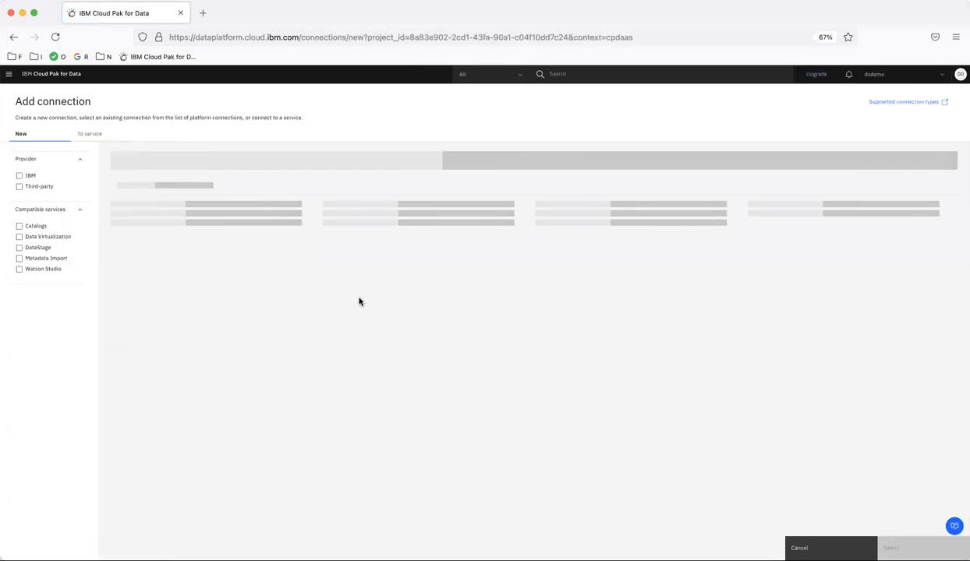
left_click(216, 154)
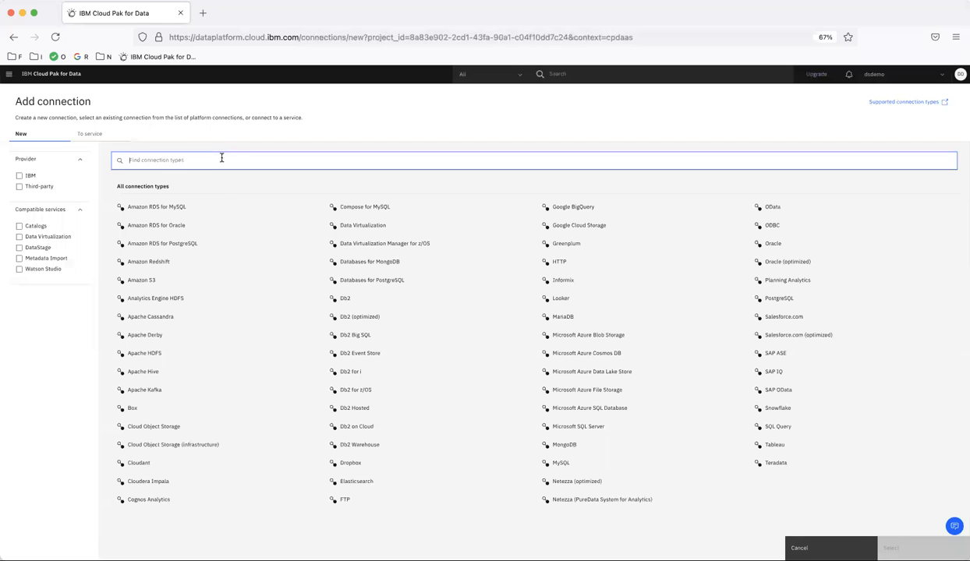
type("DB2")
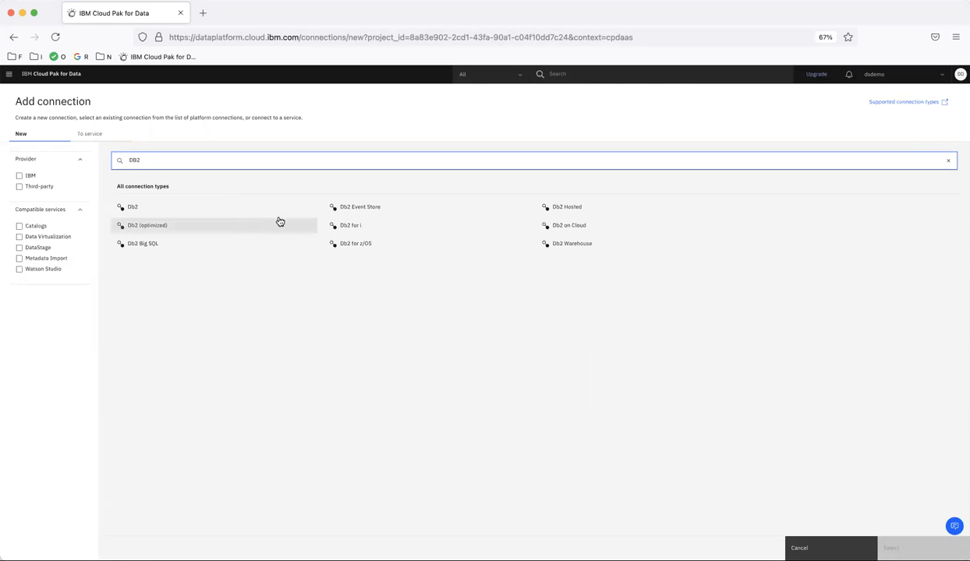
left_click(579, 245)
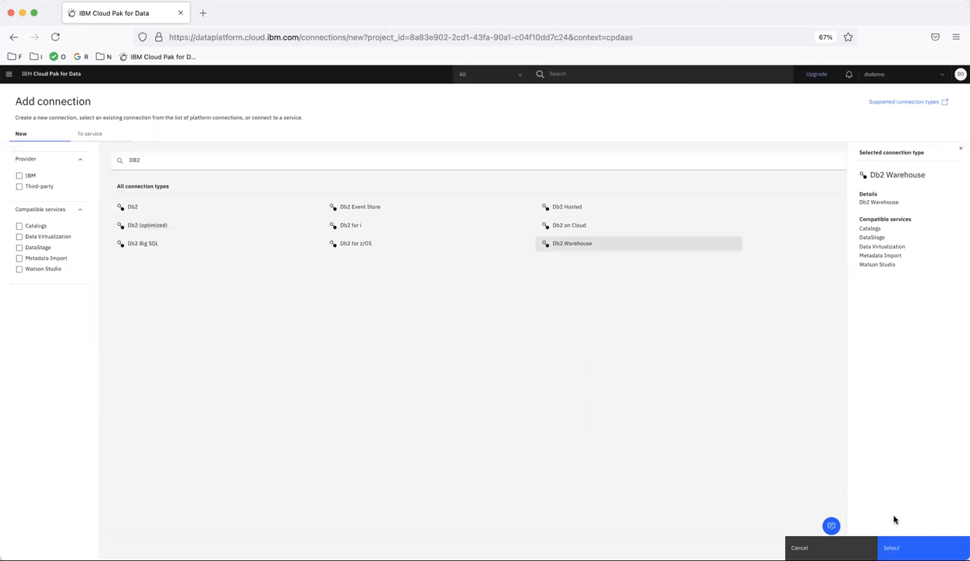
left_click(891, 547)
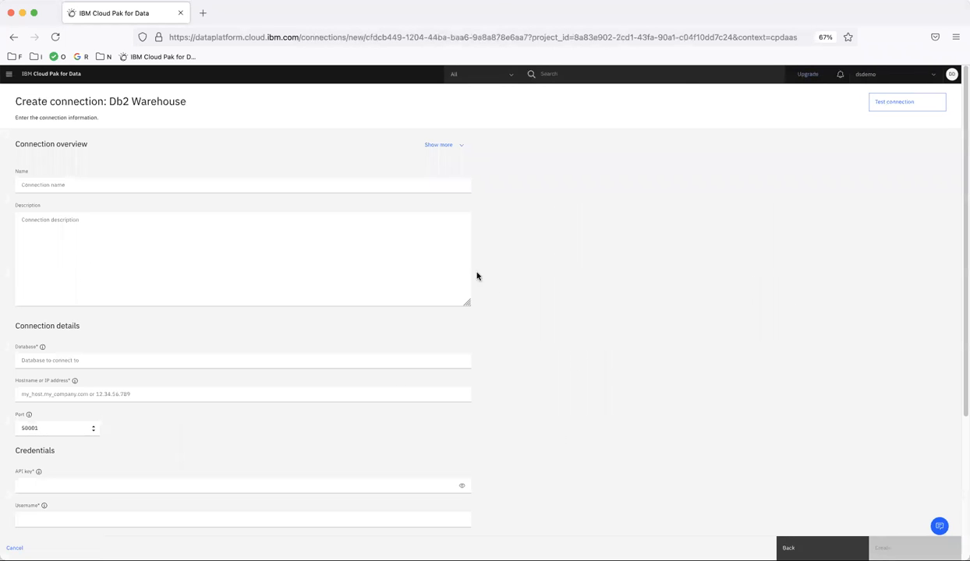
Name the connection ds-demo-db2-warehouse-2021 and paste BLUDB as its database.
left_click(97, 185)
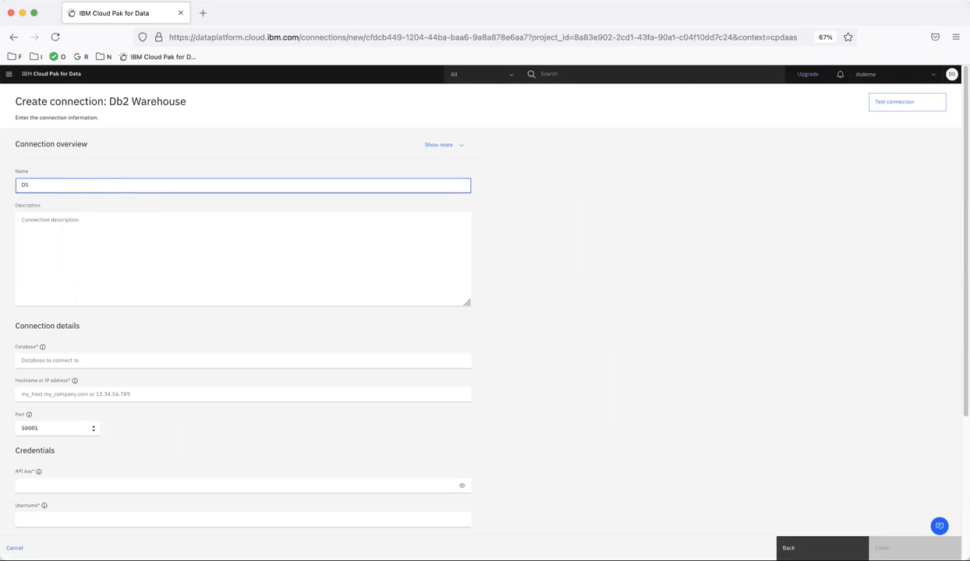
type("ds-demo-db2-warehouse-2021")
left_click(89, 364)
key("super+Tab")
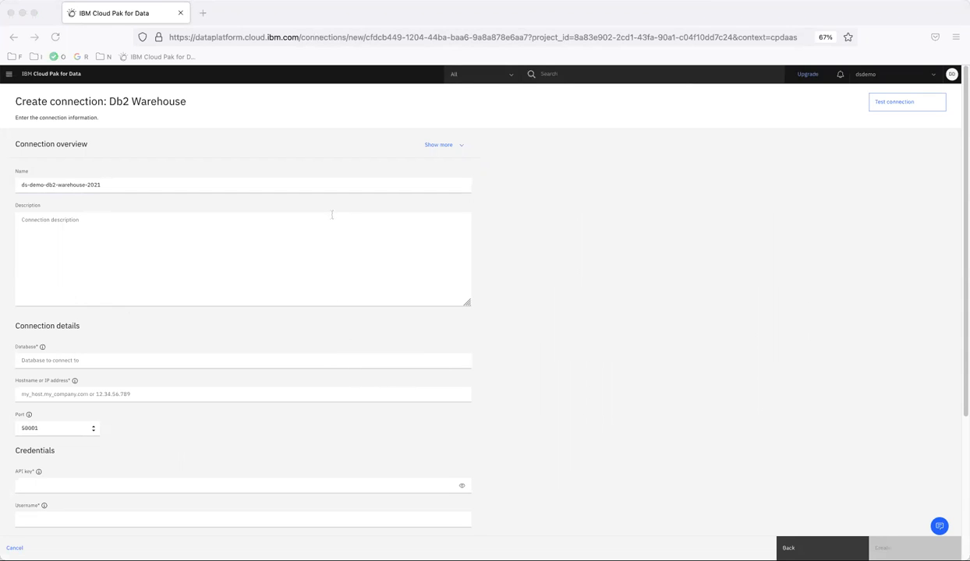
key("super+Tab")
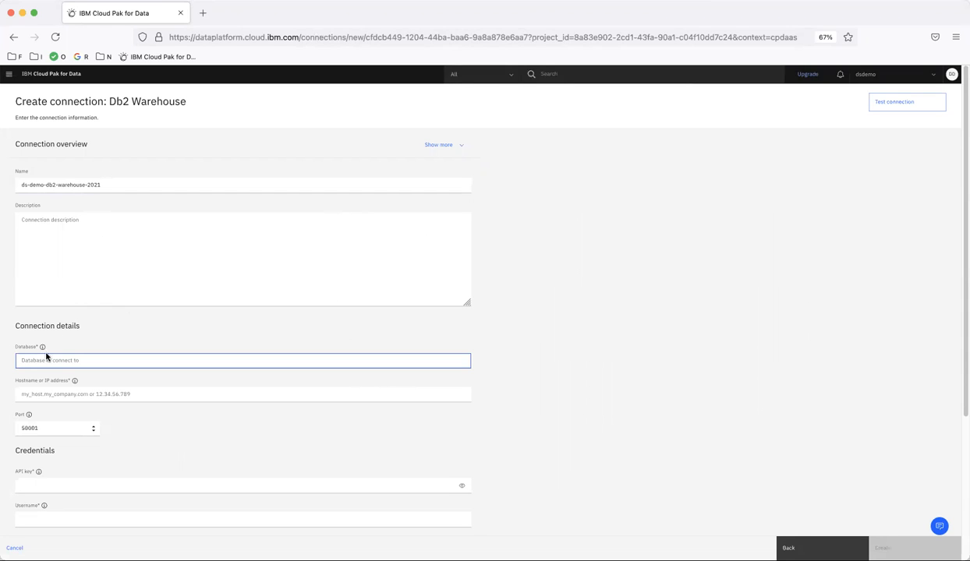
key("super+v")
Paste the us-south Db2 Warehouse hostname into the hostname field.
key("super+Tab")
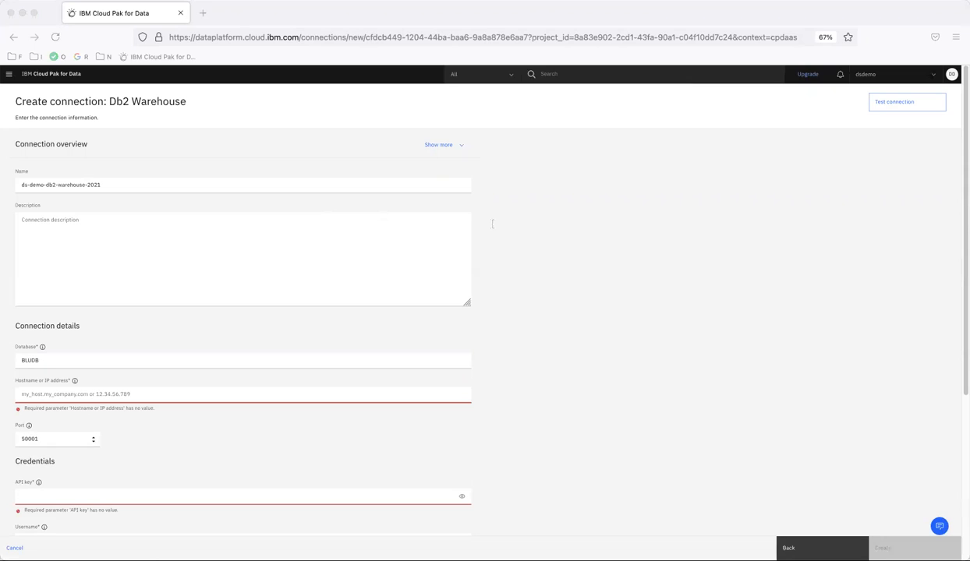
key("super+Tab")
left_click(45, 393)
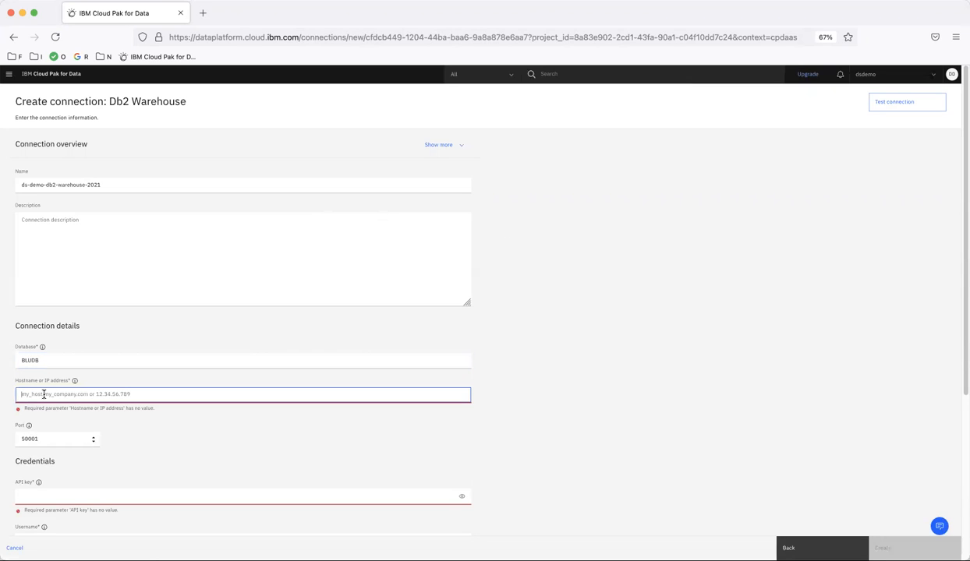
type("db2w-nrzots.us-south.db2w.cloud.ibm.com")
left_click(565, 362)
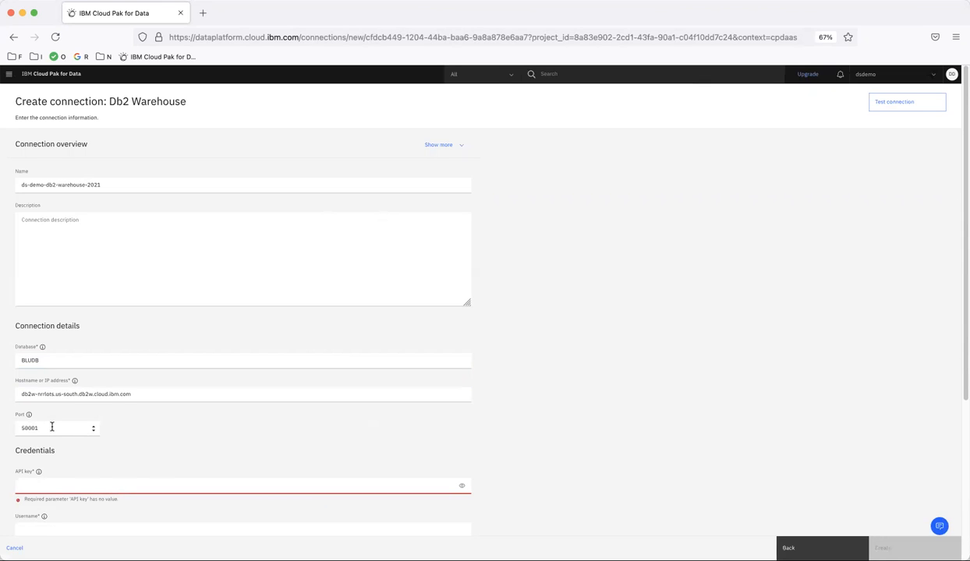
Paste the warehouse username and password into Credentials and test the connection.
scroll(195, 444, "down", 5)
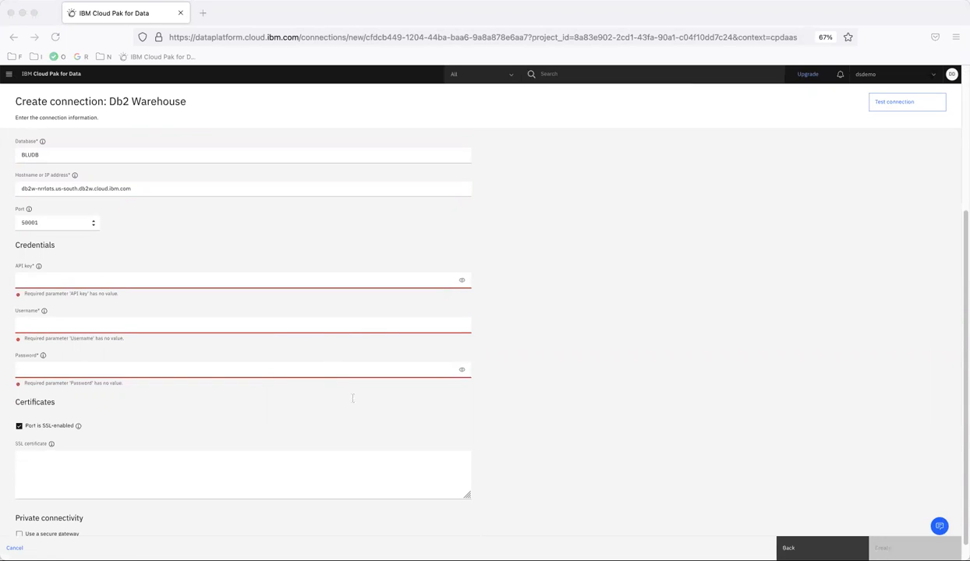
left_click(54, 323)
key("super+v")
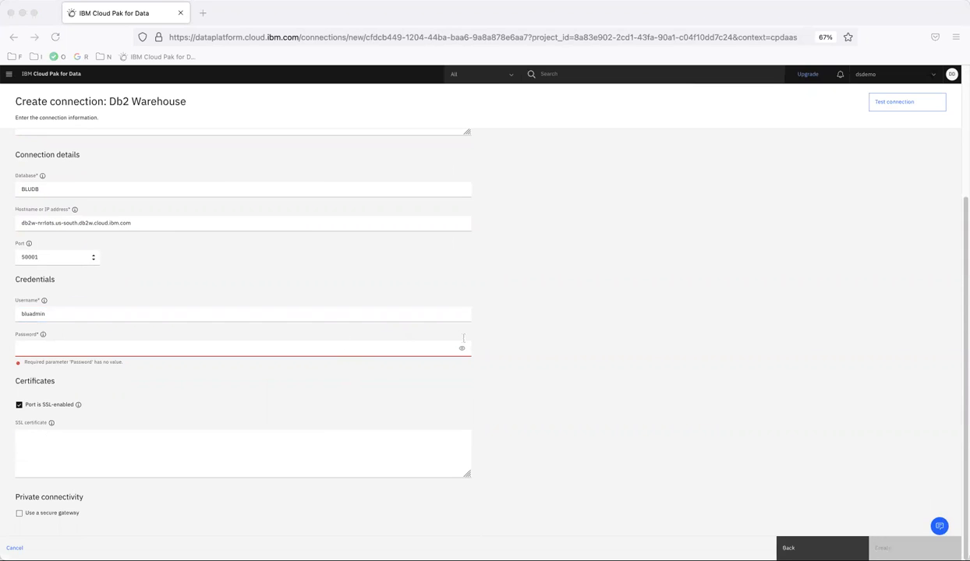
left_click(7, 471)
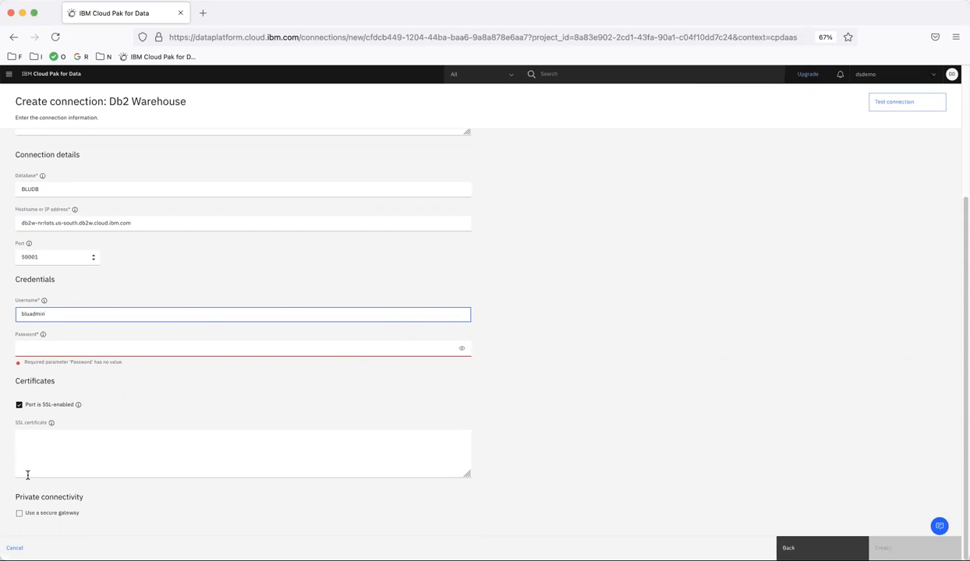
left_click(33, 350)
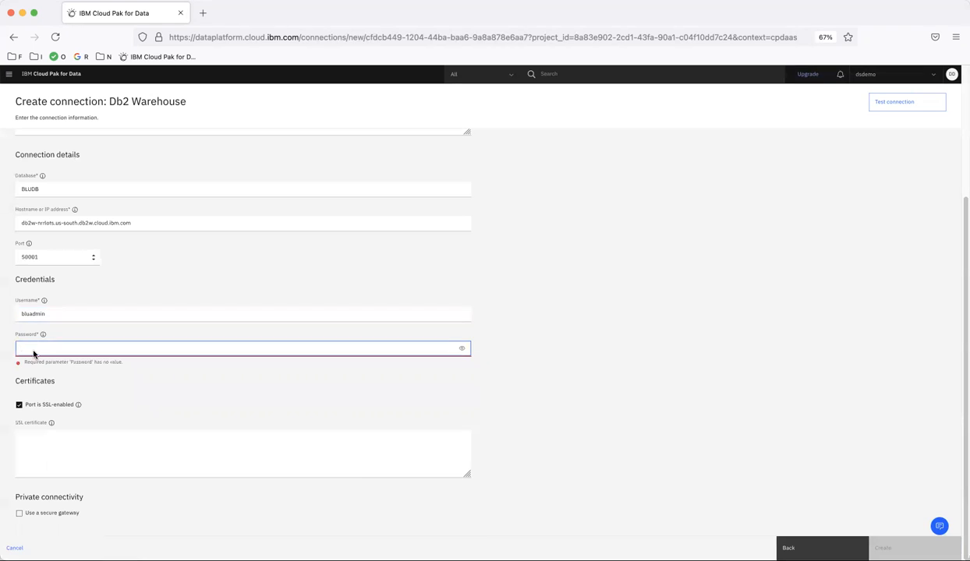
key("super+v")
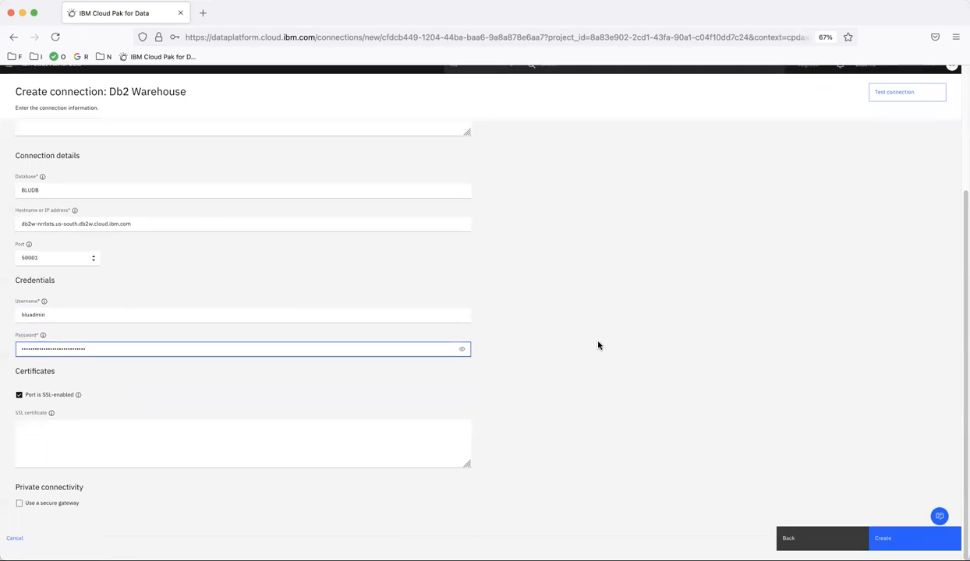
left_click(893, 109)
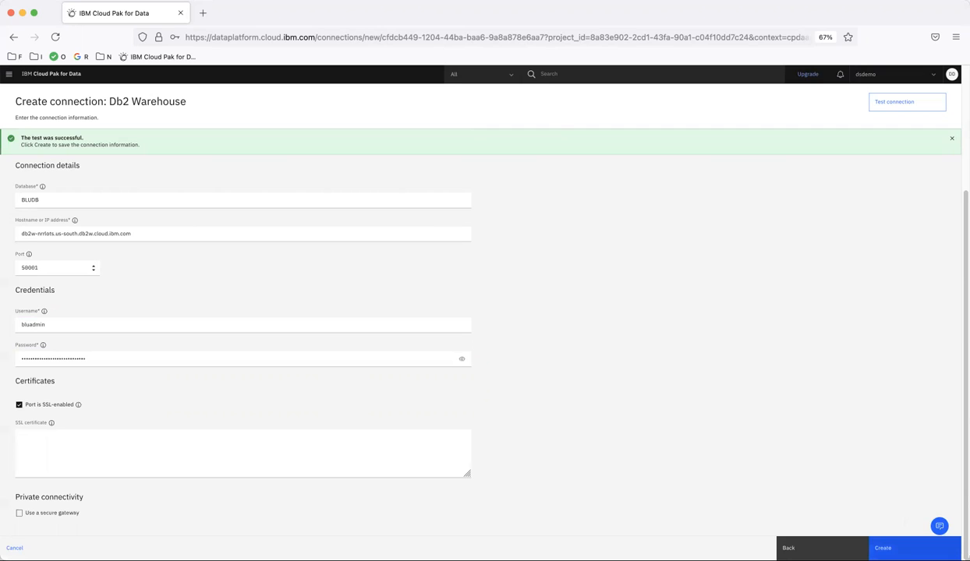
Create the ds-demo-db2-warehouse-2021 connection, declining the browser's offer to save the login.
left_click(888, 548)
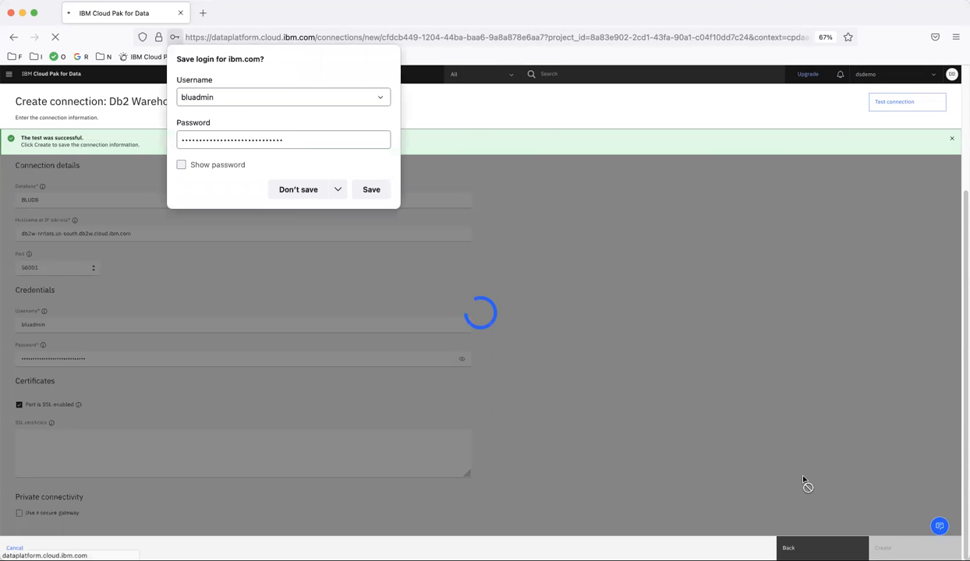
left_click(304, 190)
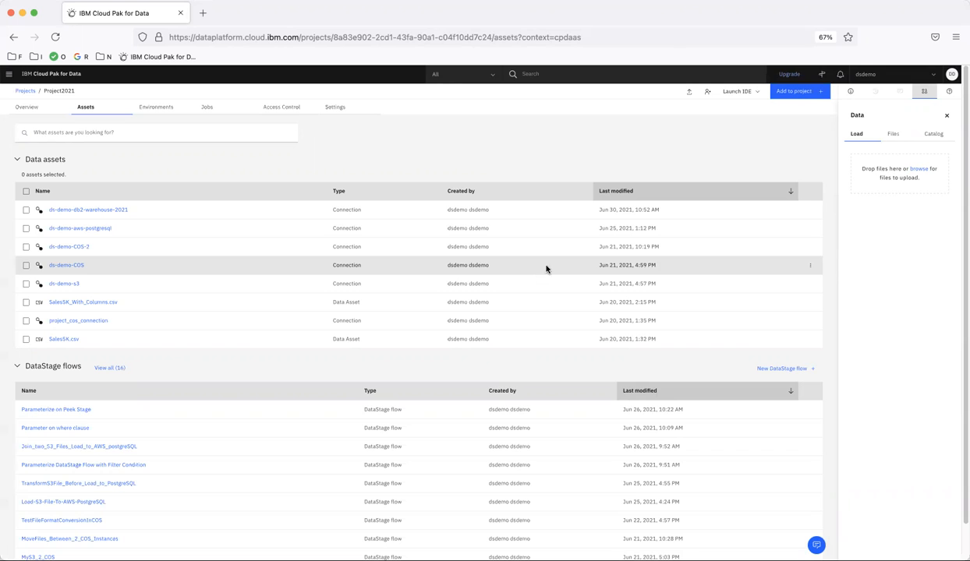
Add a DataStage flow asset named 'Load S3Files to DB2 Warehouse' to the project.
left_click(782, 93)
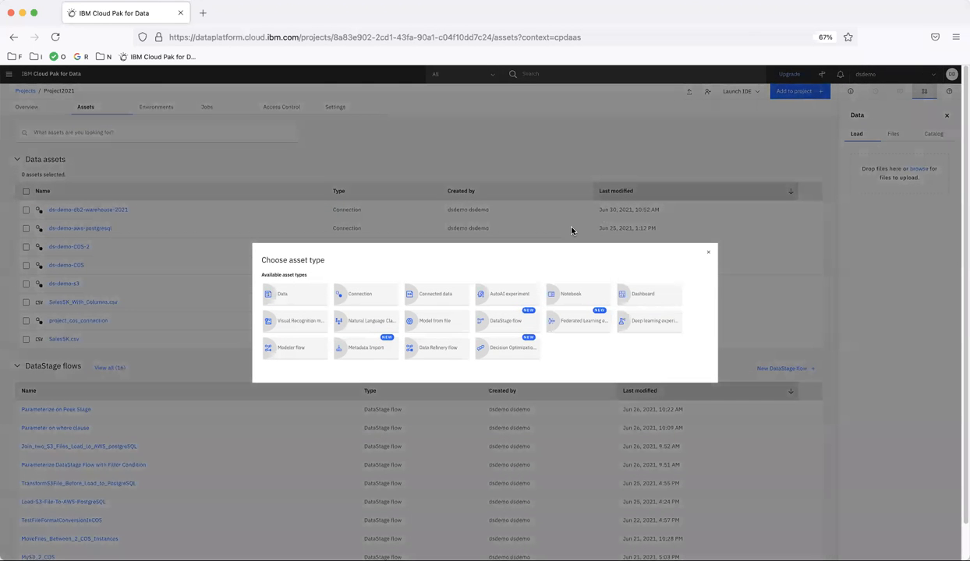
left_click(512, 320)
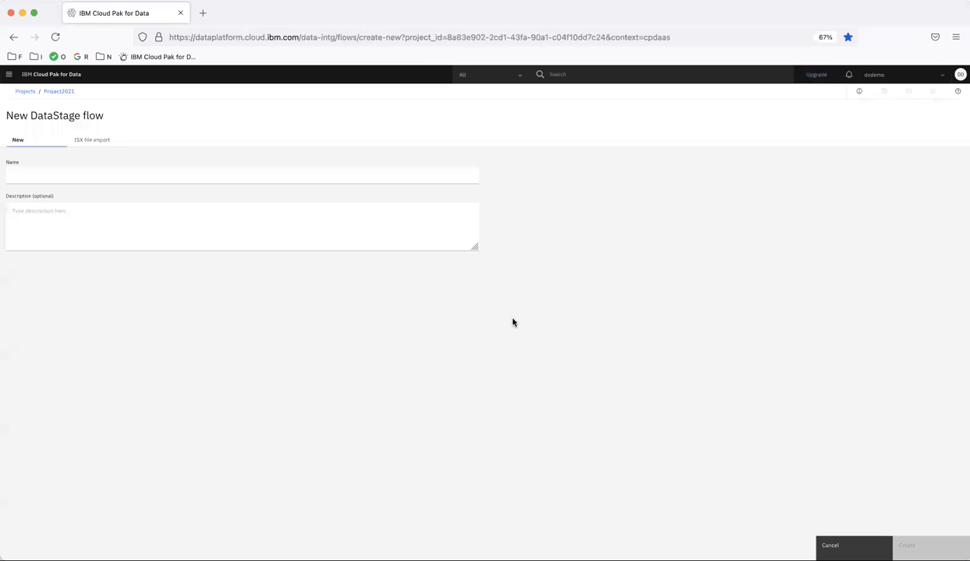
left_click(92, 177)
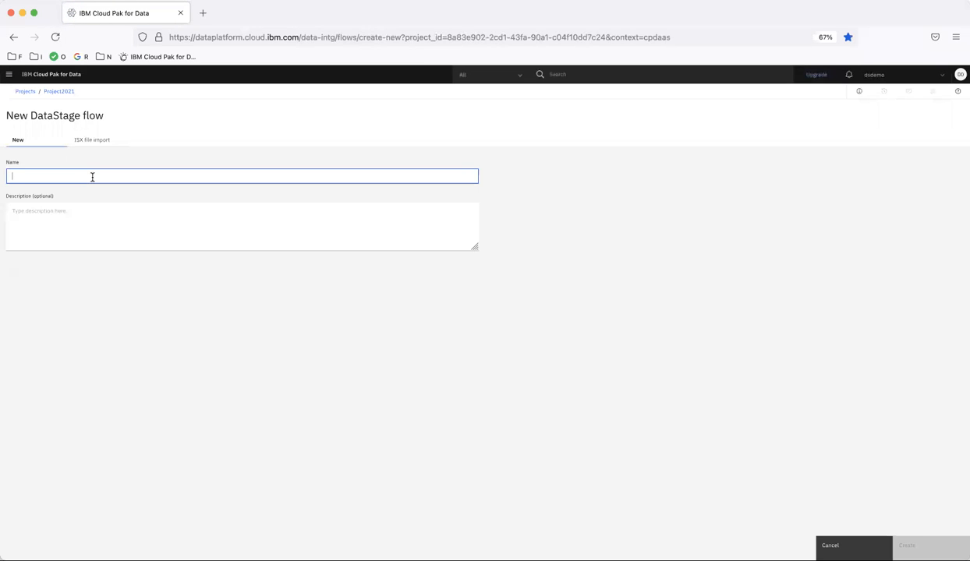
type("Load S3Files to DB2 Warehouse")
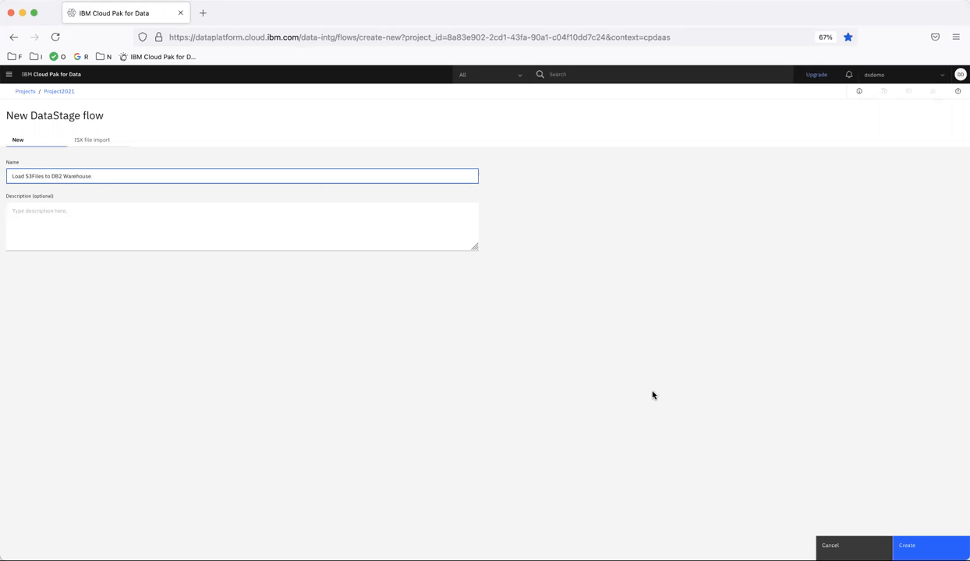
left_click(906, 542)
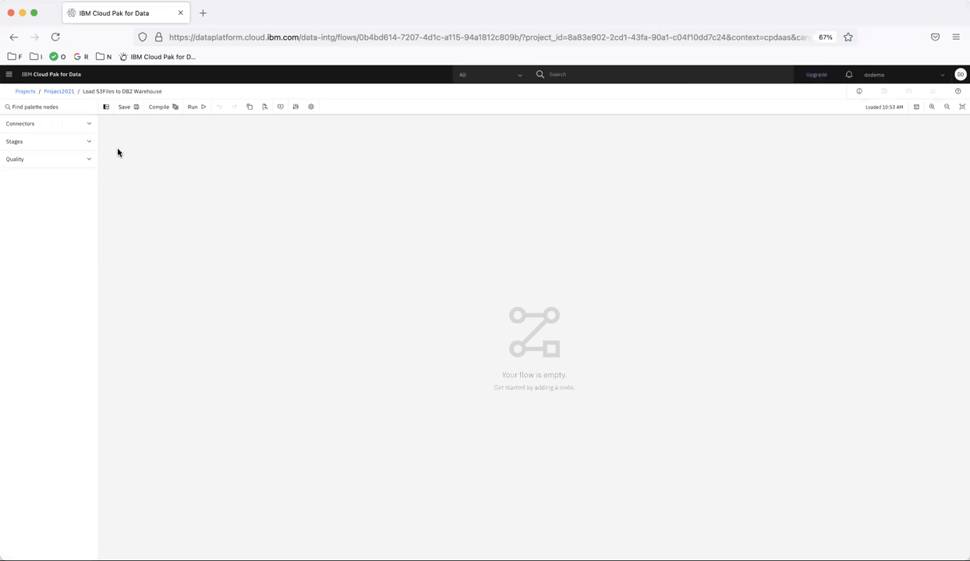
Use the Asset browser to place Sales5K_With_Columns.csv from ds-demo-s3 on the canvas as the source.
left_click(45, 124)
left_click_drag(42, 145, 193, 192)
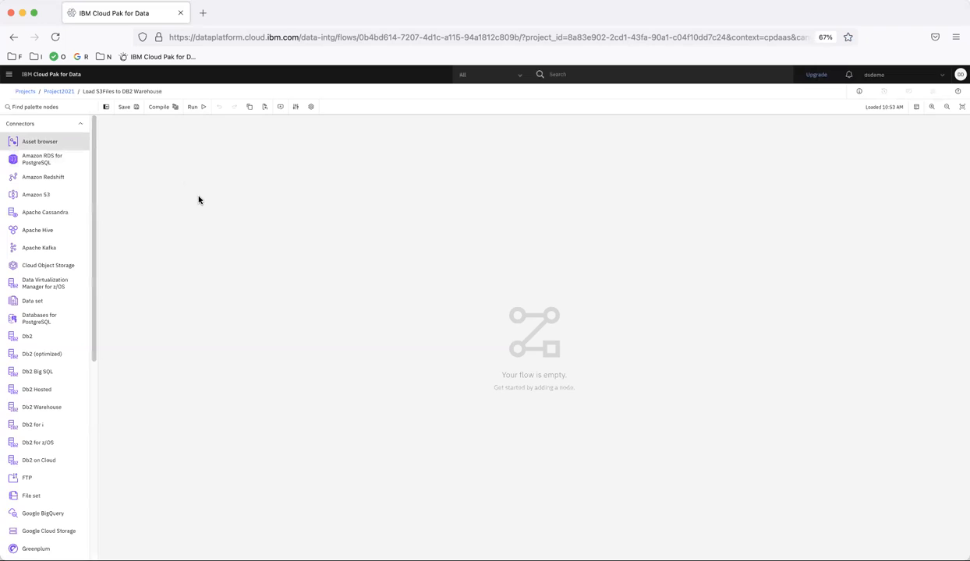
left_click(67, 142)
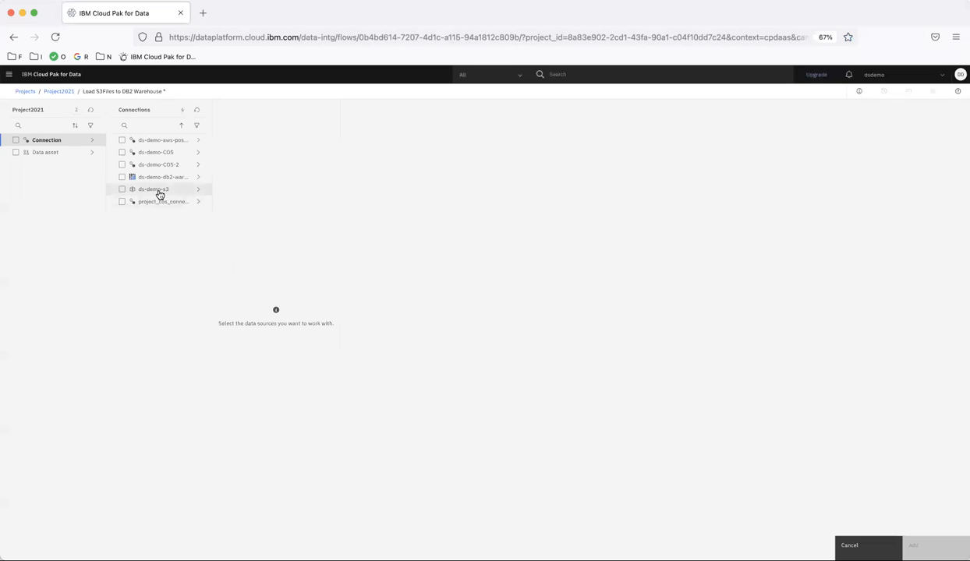
left_click(159, 192)
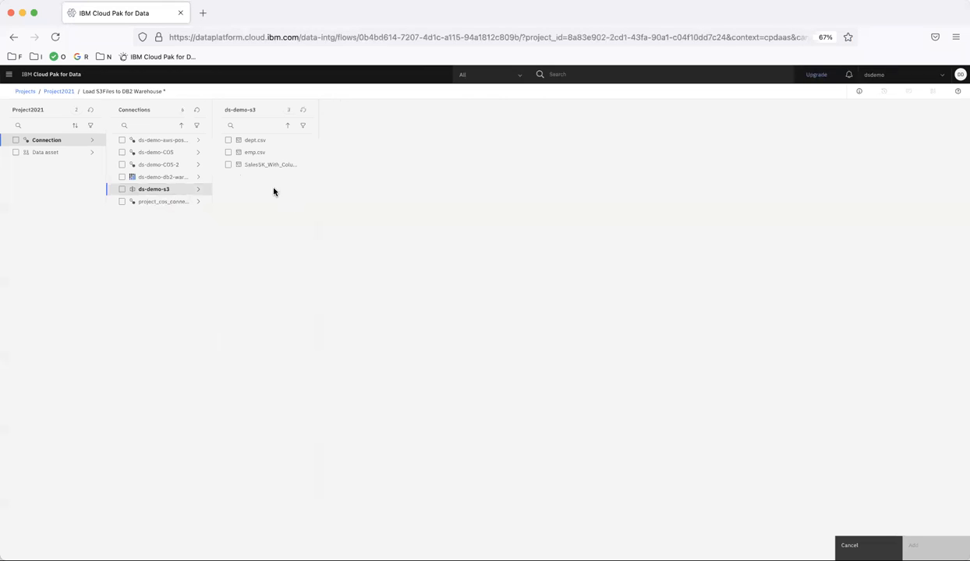
left_click(227, 166)
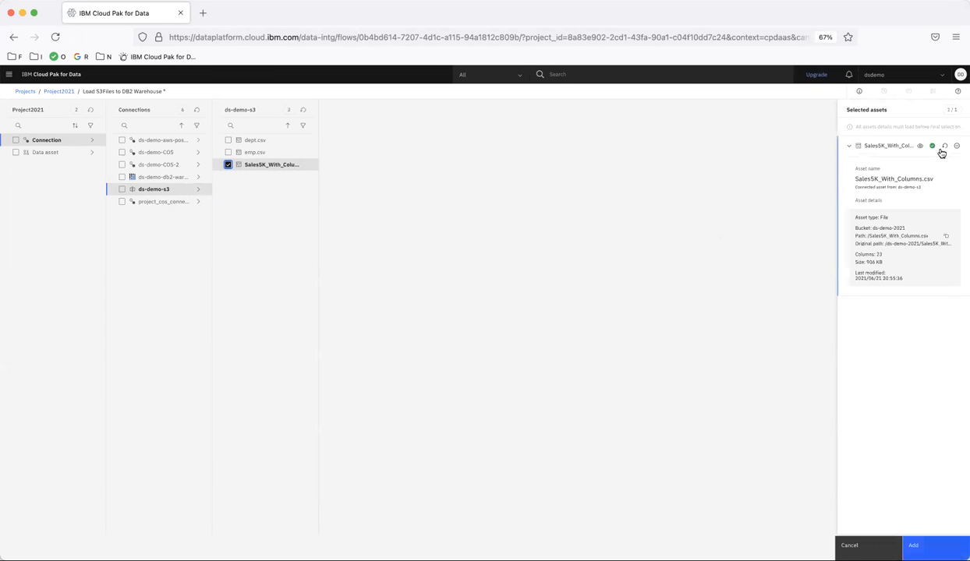
left_click(914, 545)
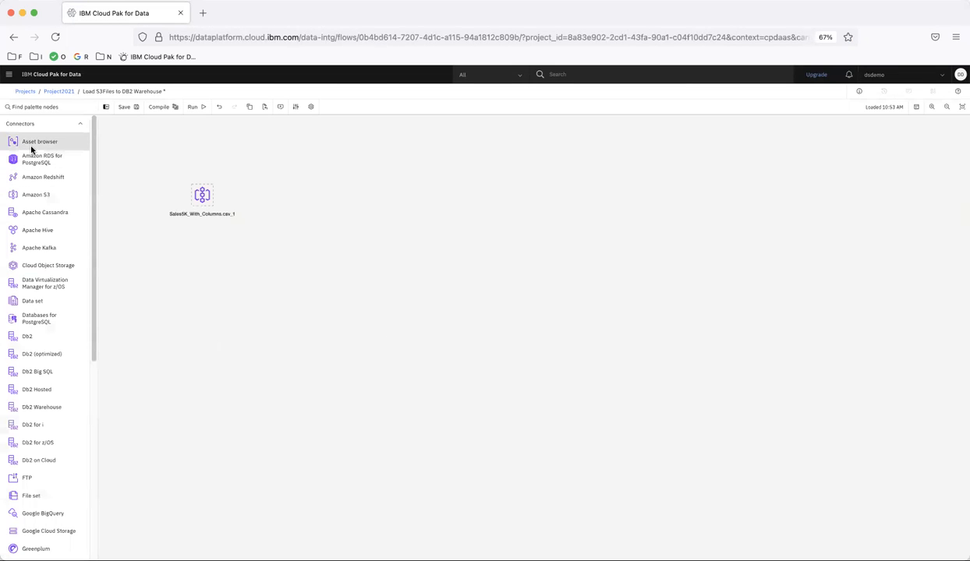
Use the Asset browser to place the Db2 Warehouse DB2INST1 schema on the canvas as DB2INST1_1.
left_click_drag(305, 184, 377, 195)
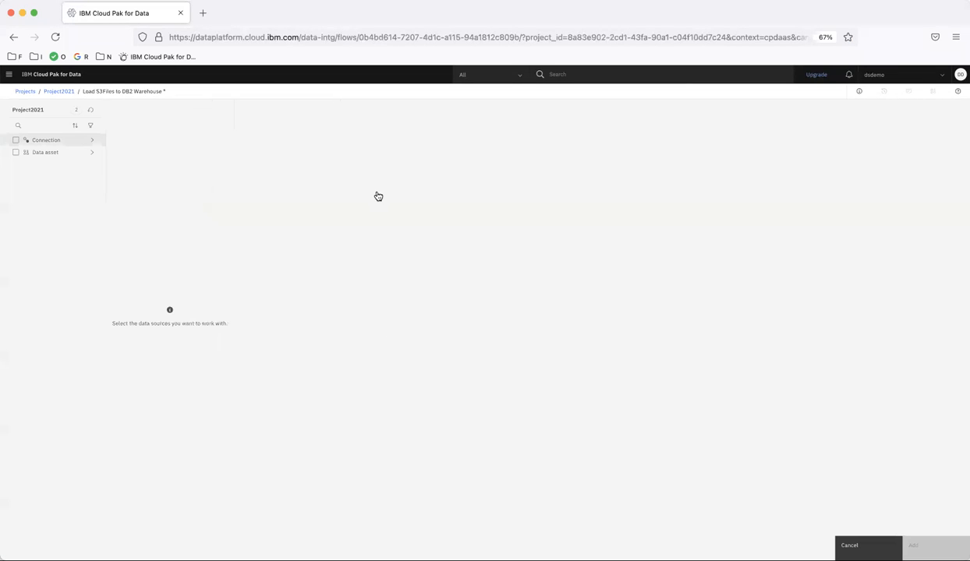
left_click(58, 144)
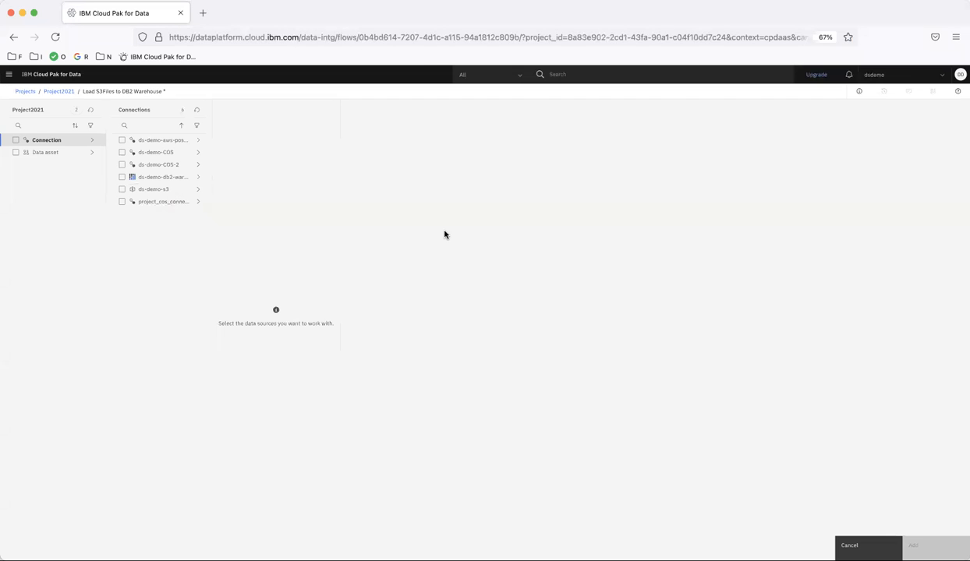
left_click(151, 179)
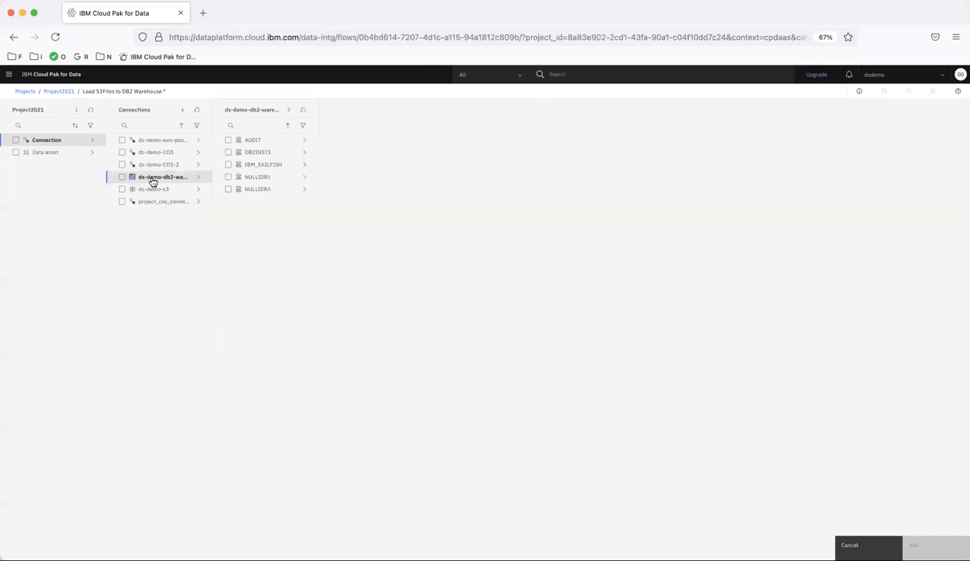
left_click(228, 152)
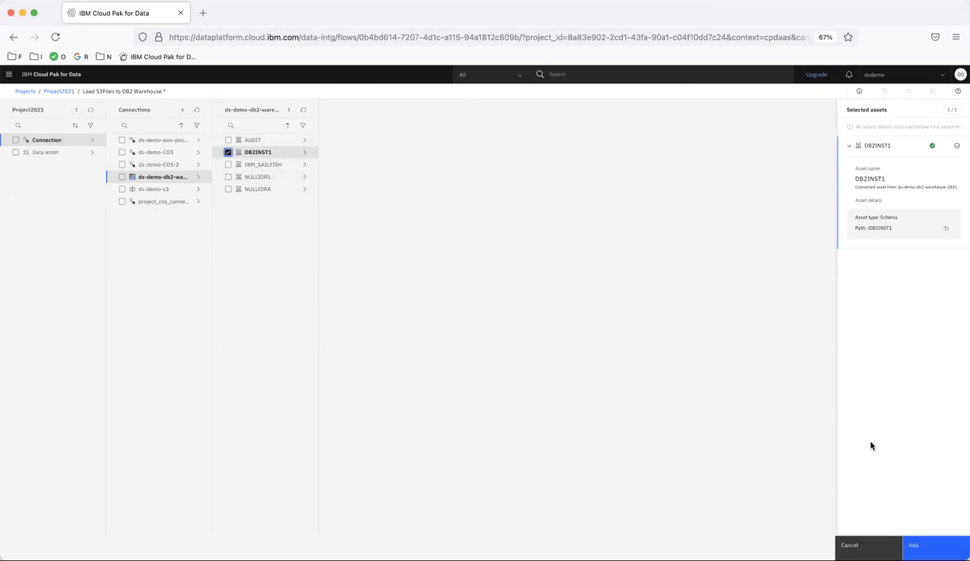
left_click(919, 545)
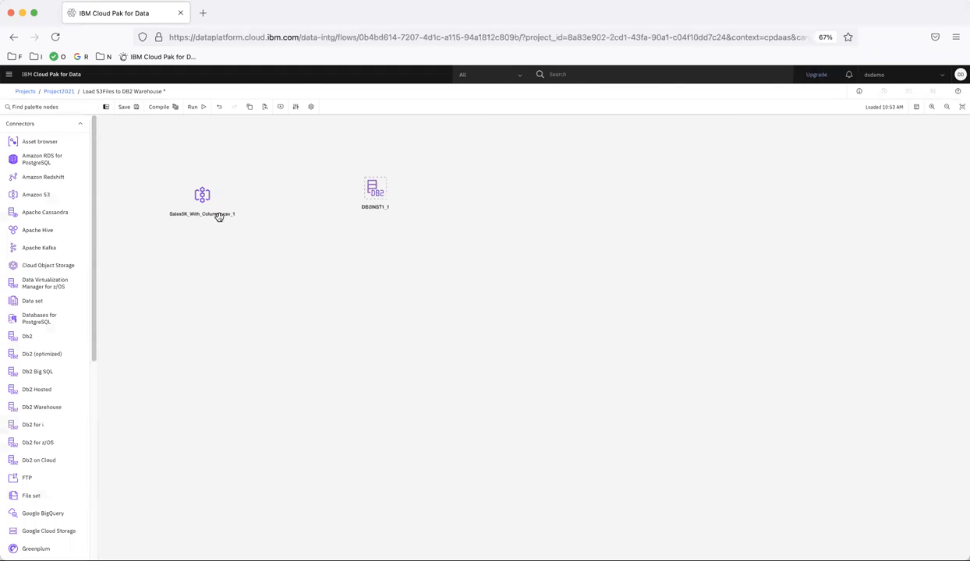
Join the Sales5K node to DB2INST1_1 with Link_1 and view the source properties showing bucket ds-demo-2021.
mouse_move(217, 198)
left_click_drag(217, 198, 376, 191)
double_click(203, 196)
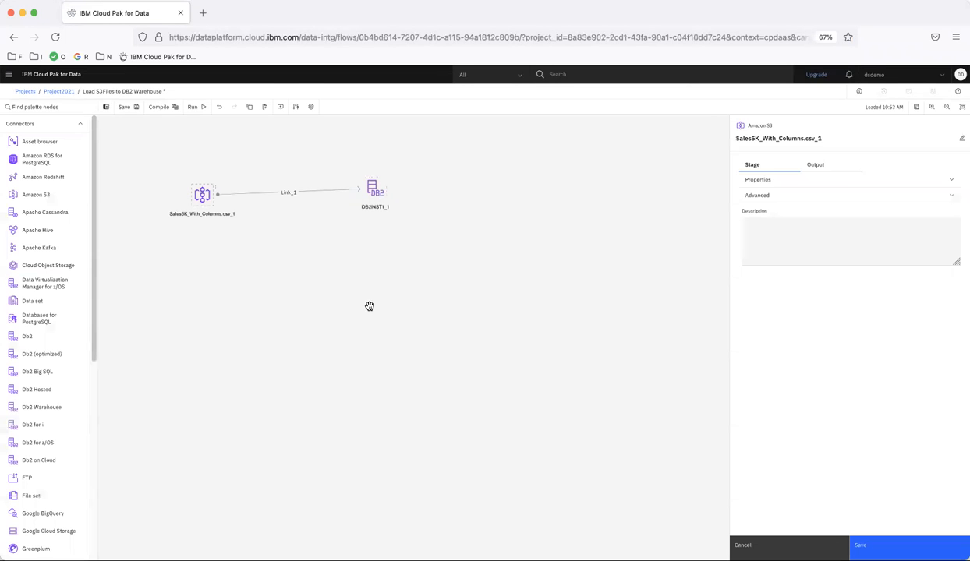
left_click(771, 184)
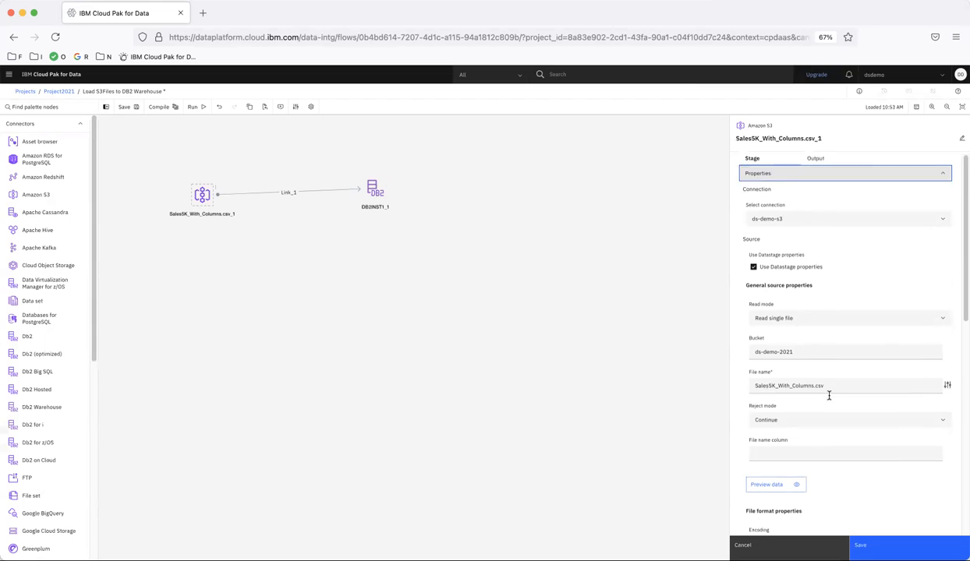
scroll(829, 398, "down", 3)
scroll(829, 397, "down", 1)
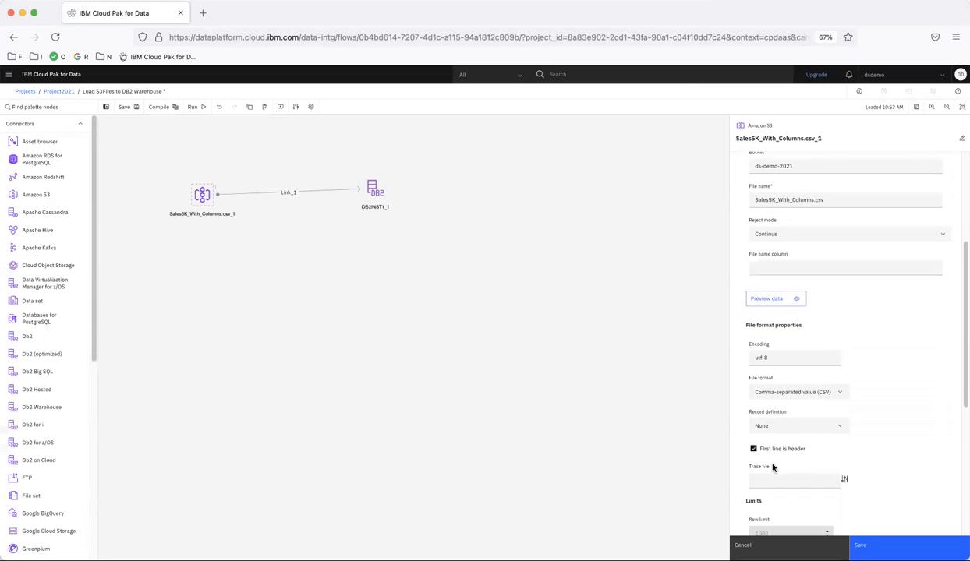
left_click(776, 300)
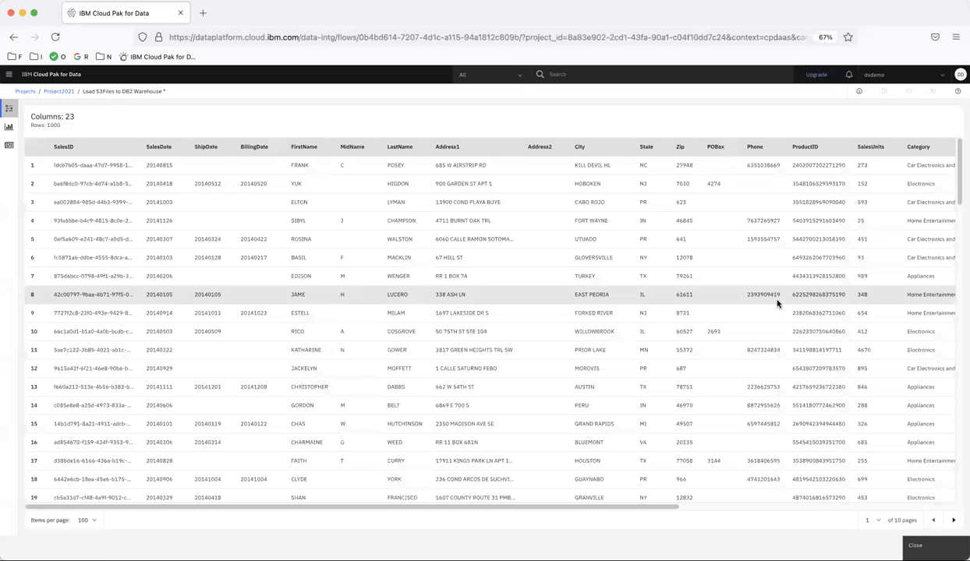
left_click_drag(42, 116, 76, 130)
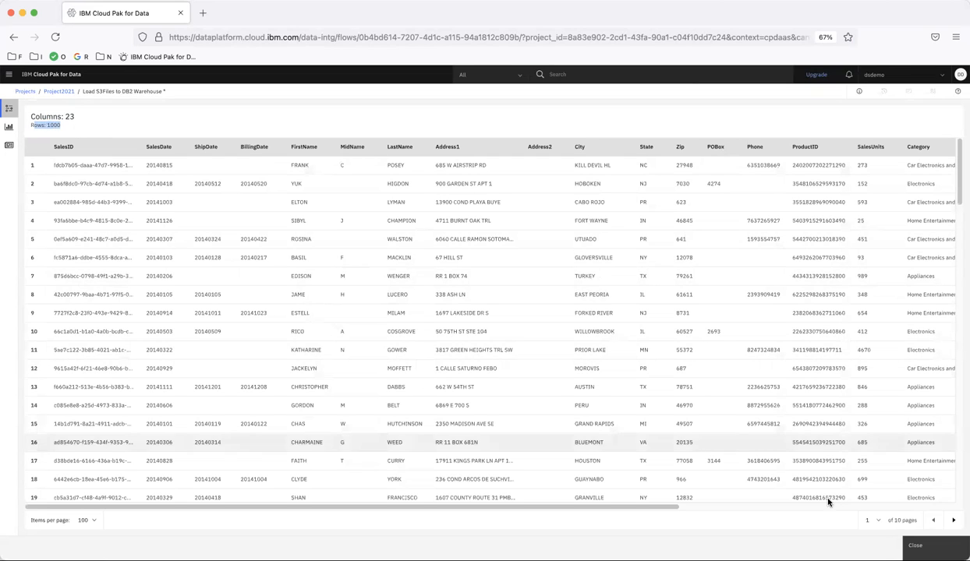
left_click_drag(653, 506, 961, 494)
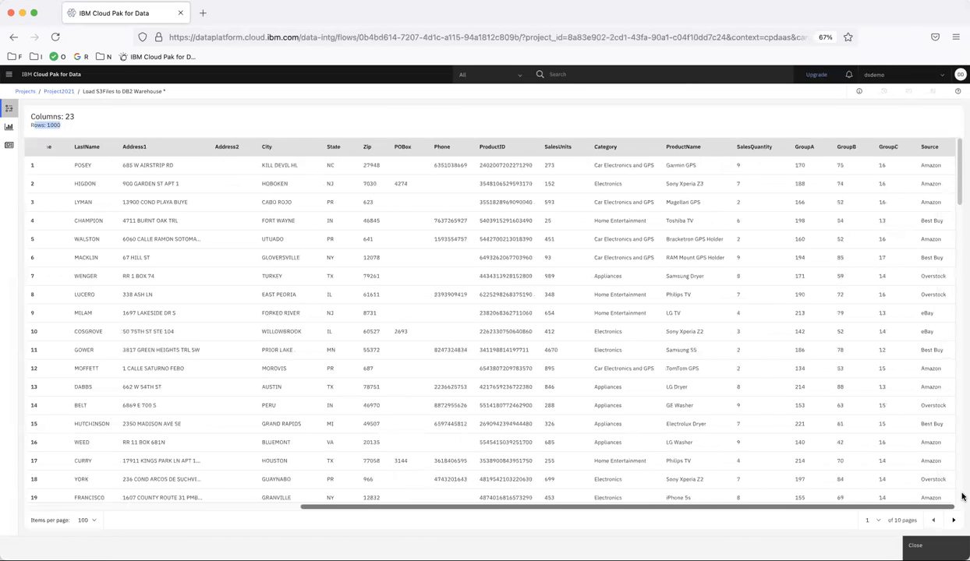
left_click(915, 544)
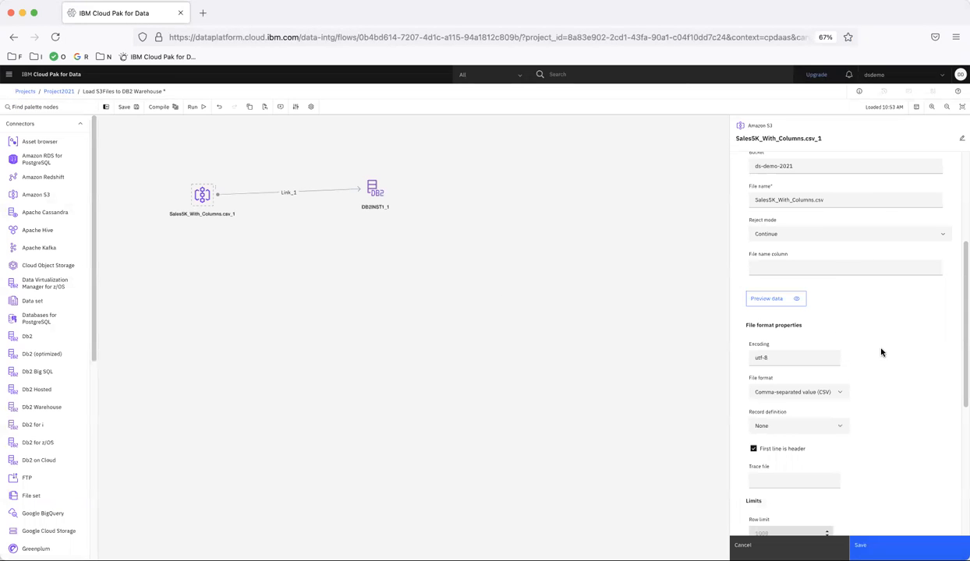
Apply the 23 output column definitions in the column editor and save the S3 source settings.
scroll(881, 343, "up", 5)
left_click(818, 165)
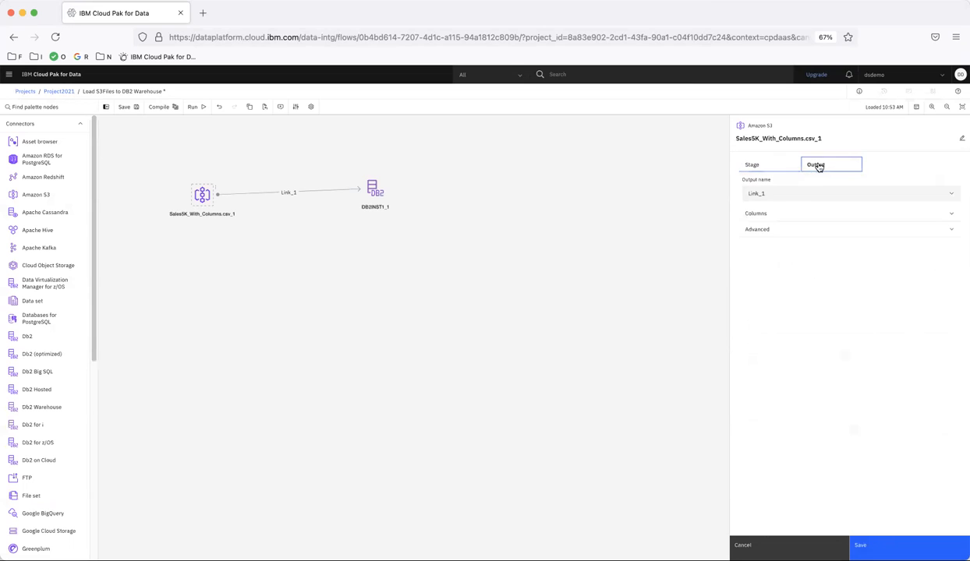
left_click(795, 214)
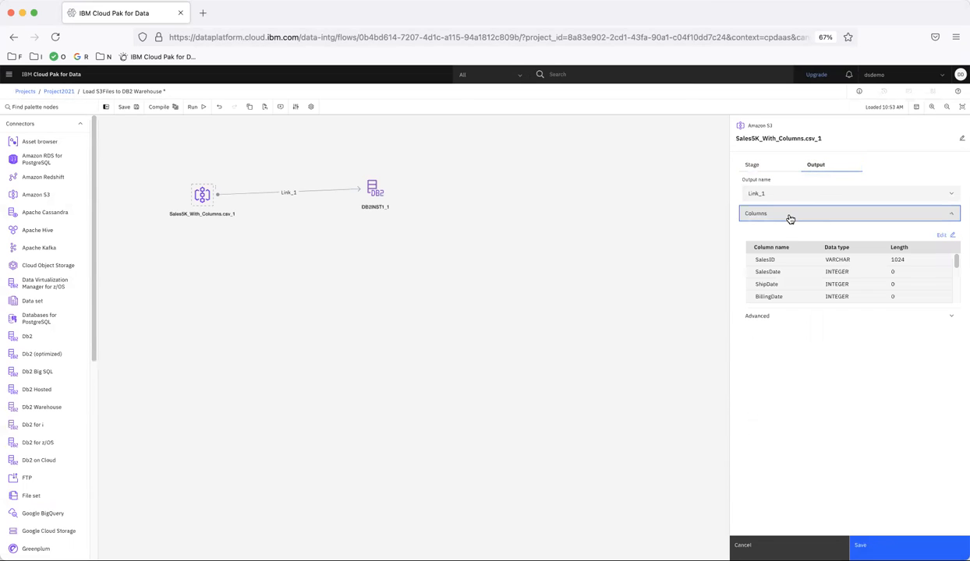
left_click(943, 235)
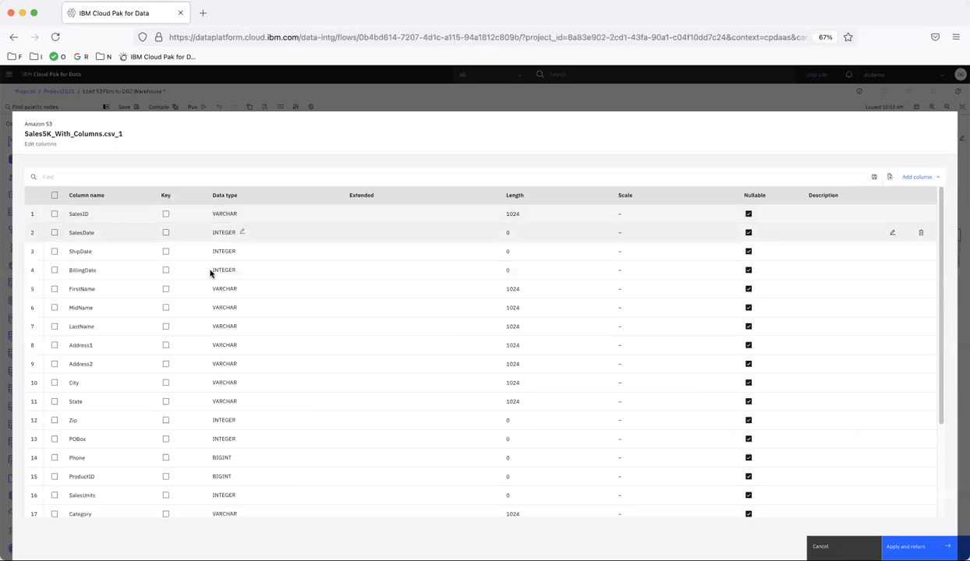
scroll(342, 445, "down", 3)
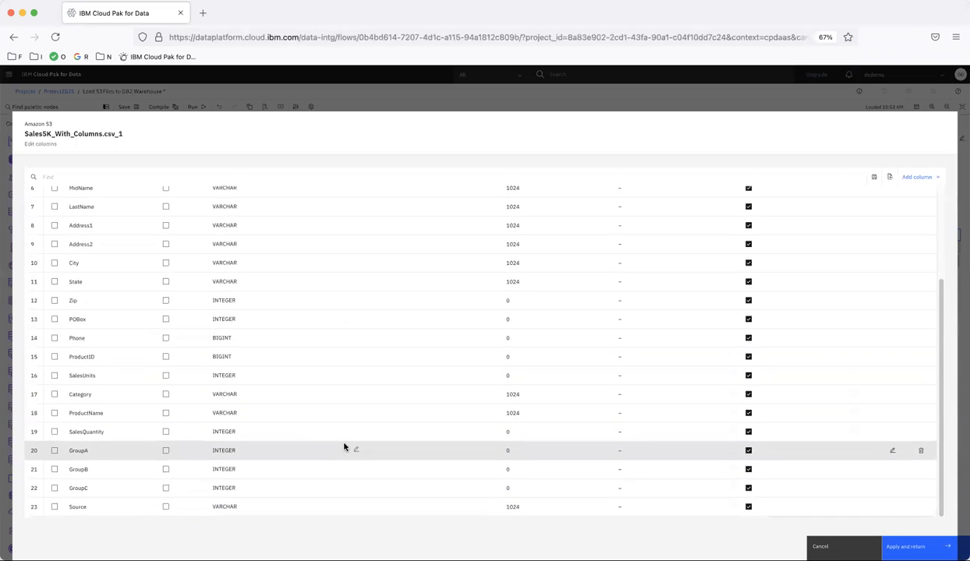
left_click(942, 540)
left_click(936, 545)
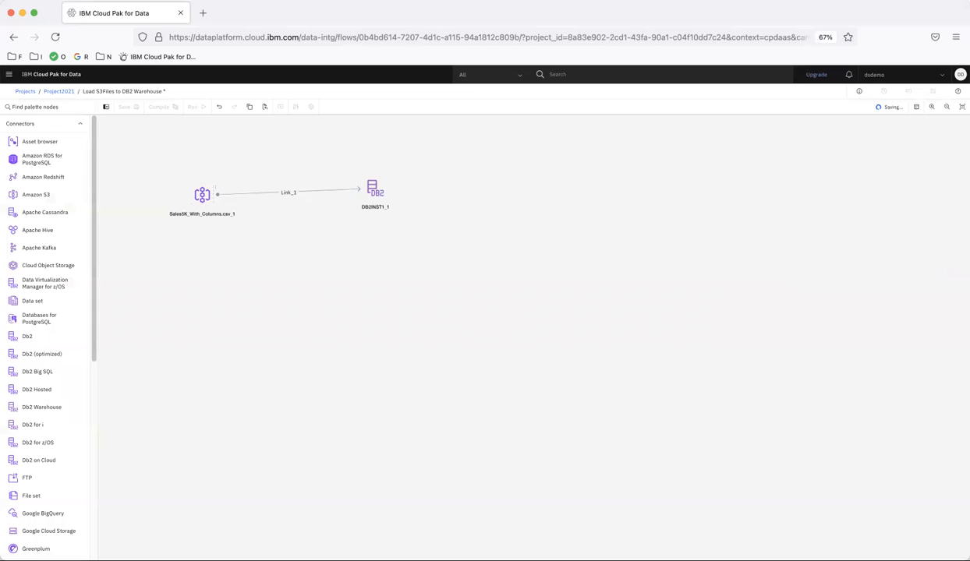
Set the DB2INST1_1 target's table name to SALES5K with Replace as the table action.
double_click(375, 200)
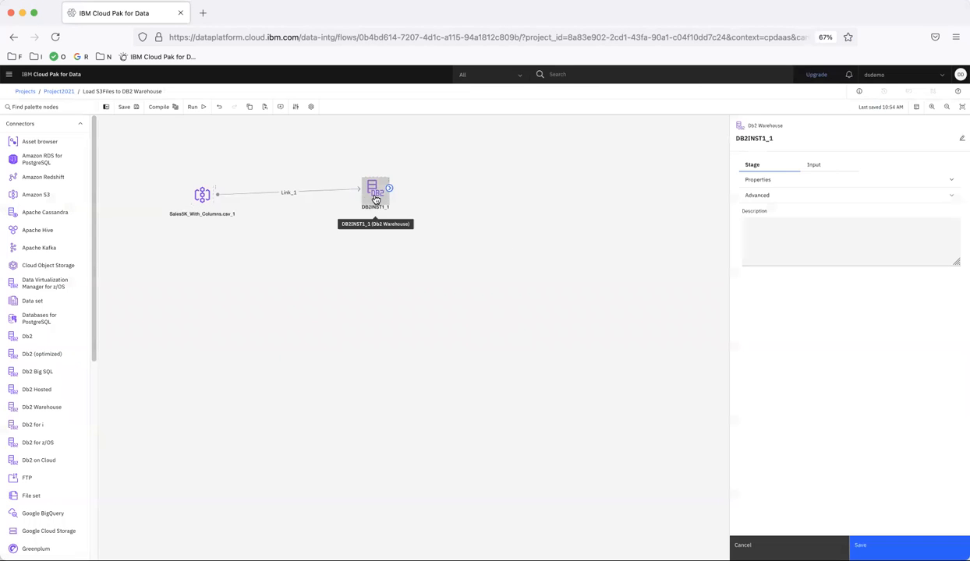
left_click(757, 181)
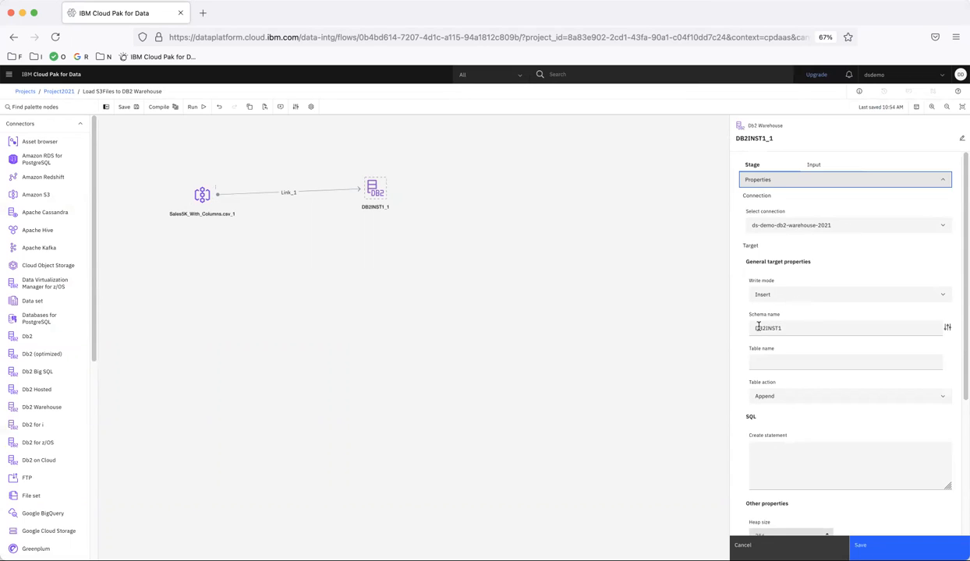
left_click(769, 360)
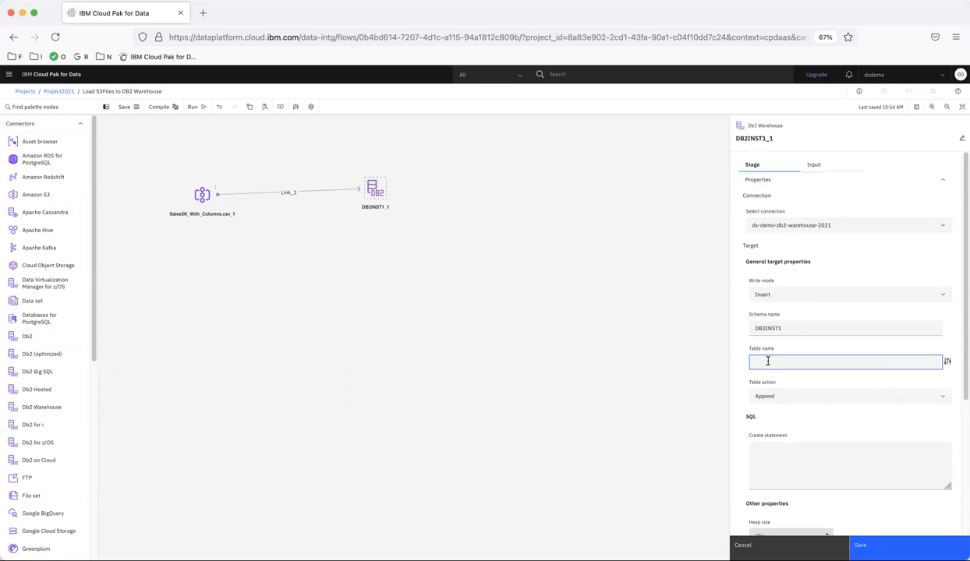
type("SALES")
type("S")
type("K")
left_click(756, 393)
left_click(771, 431)
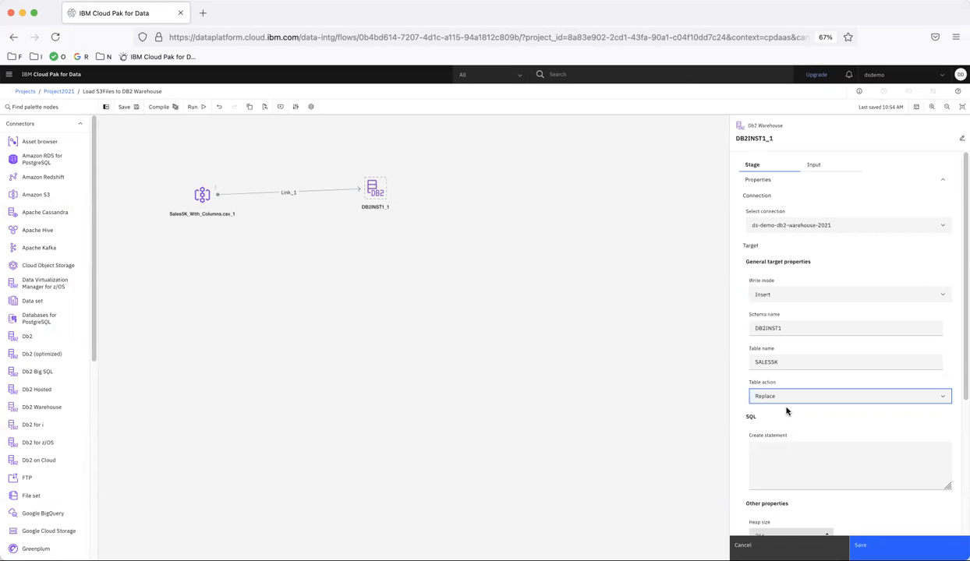
Review the input columns arriving over Link_1 and save the Db2 target settings.
scroll(785, 411, "down", 5)
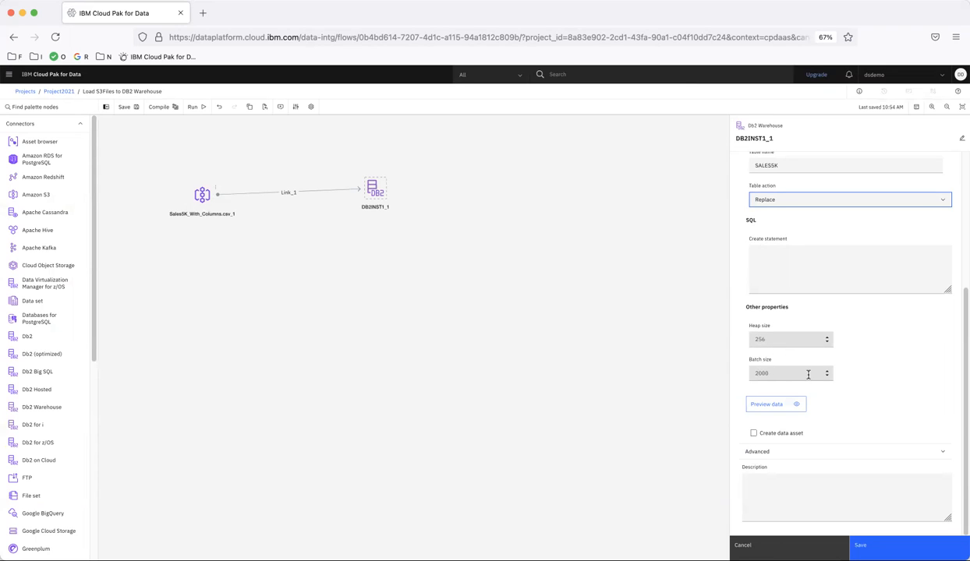
scroll(808, 375, "up", 5)
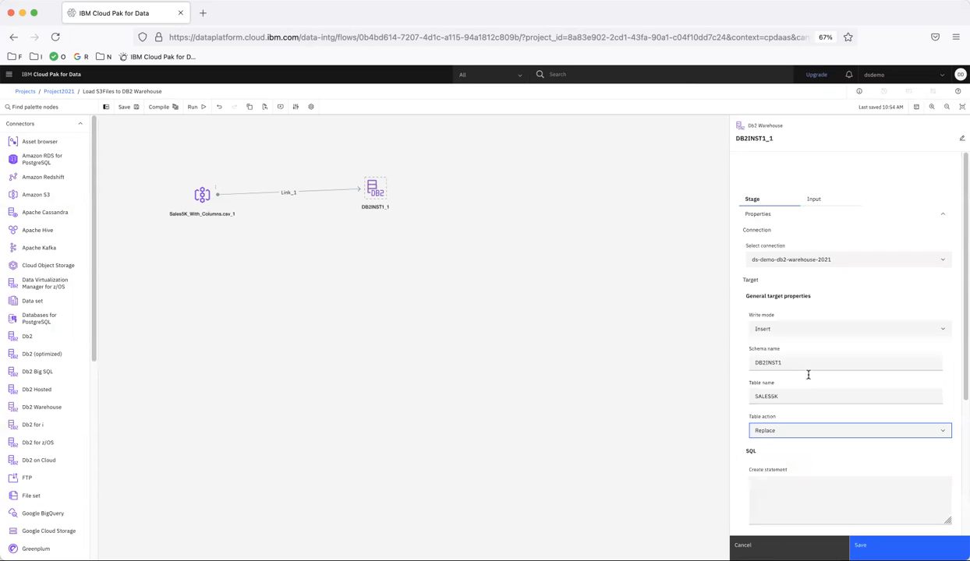
left_click(815, 166)
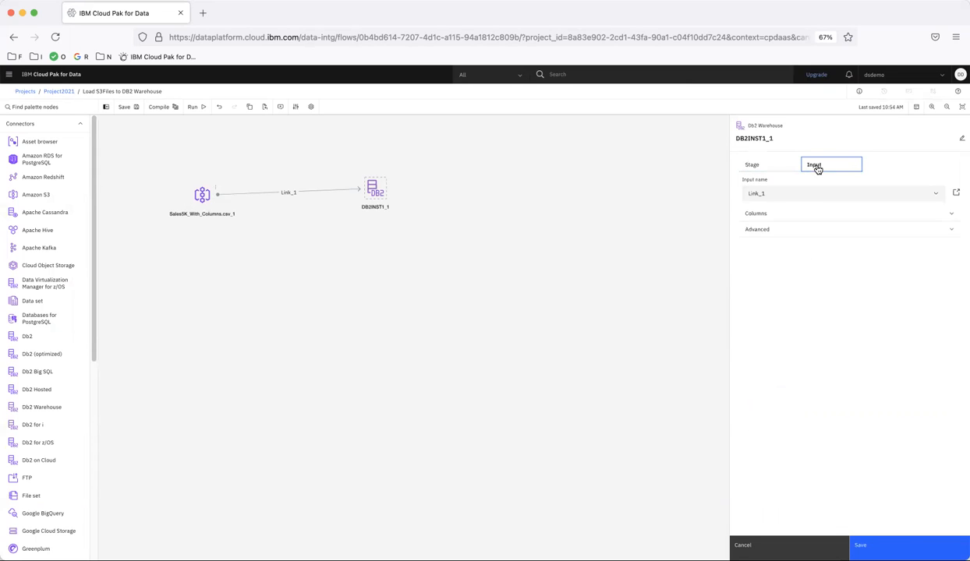
left_click(771, 213)
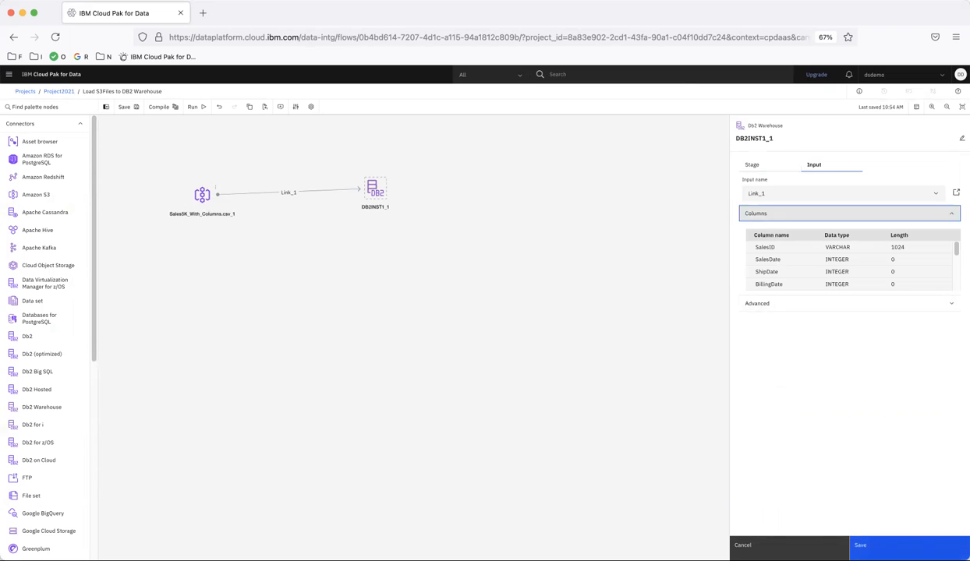
left_click(860, 545)
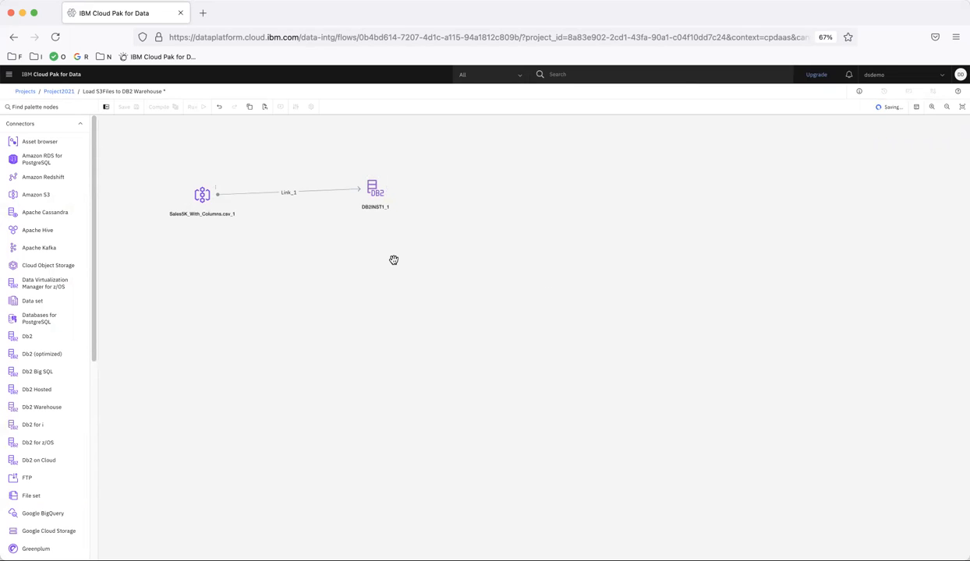
Compile and run the S3-to-Db2 Warehouse flow until it reports Run successful.
left_click(197, 112)
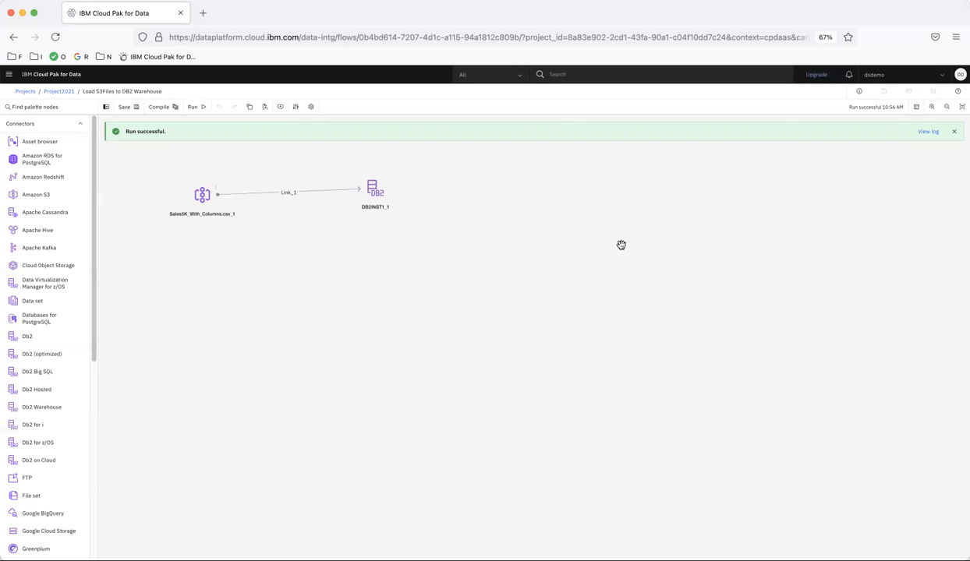
Confirm in the run log that 2501 records loaded in 0:25, then reopen DB2INST1_1's settings.
left_click(935, 134)
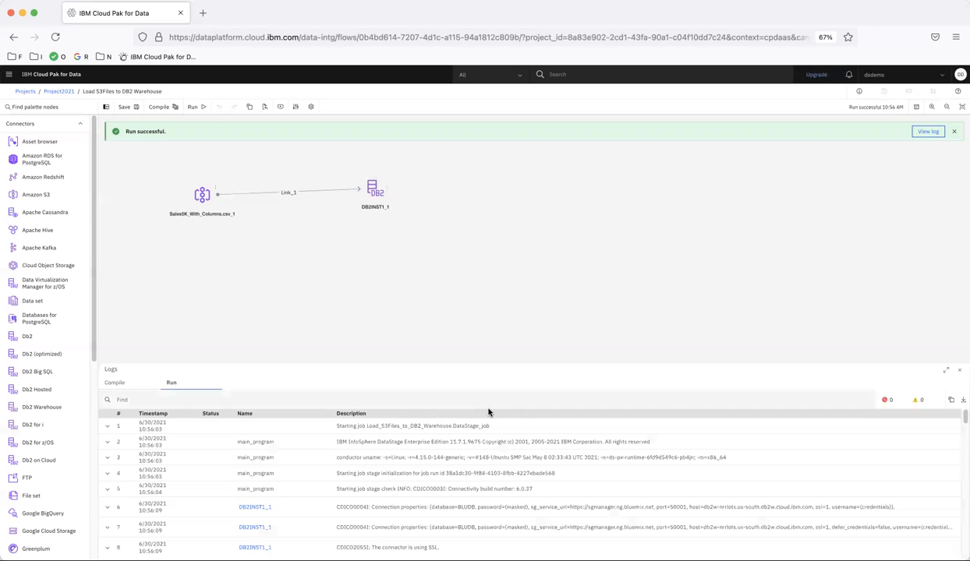
left_click_drag(962, 420, 965, 550)
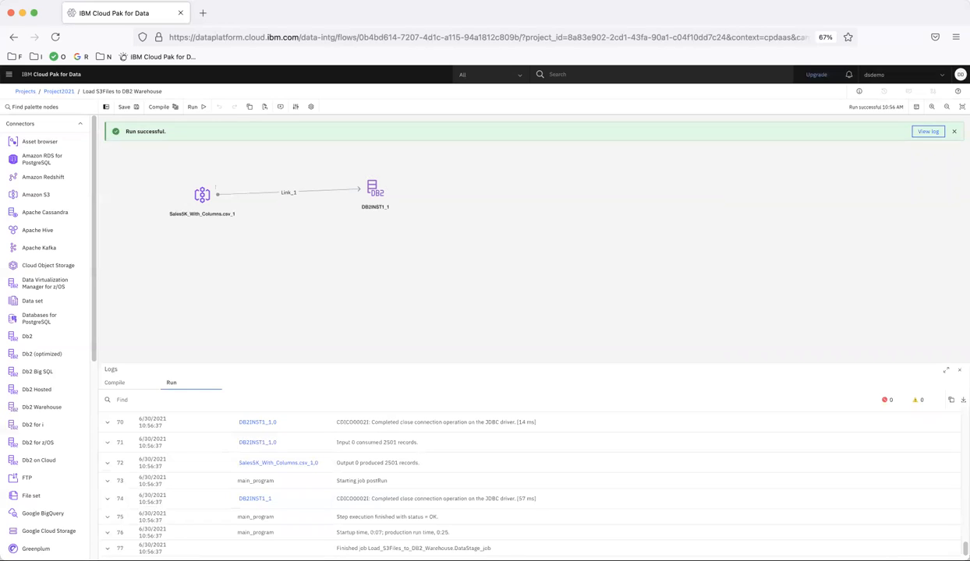
left_click_drag(437, 532, 456, 535)
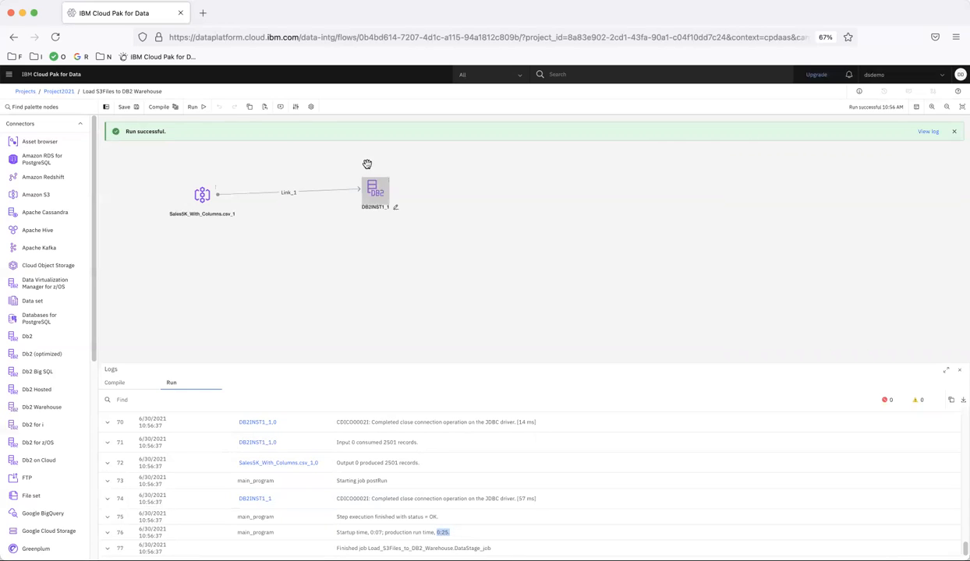
double_click(366, 188)
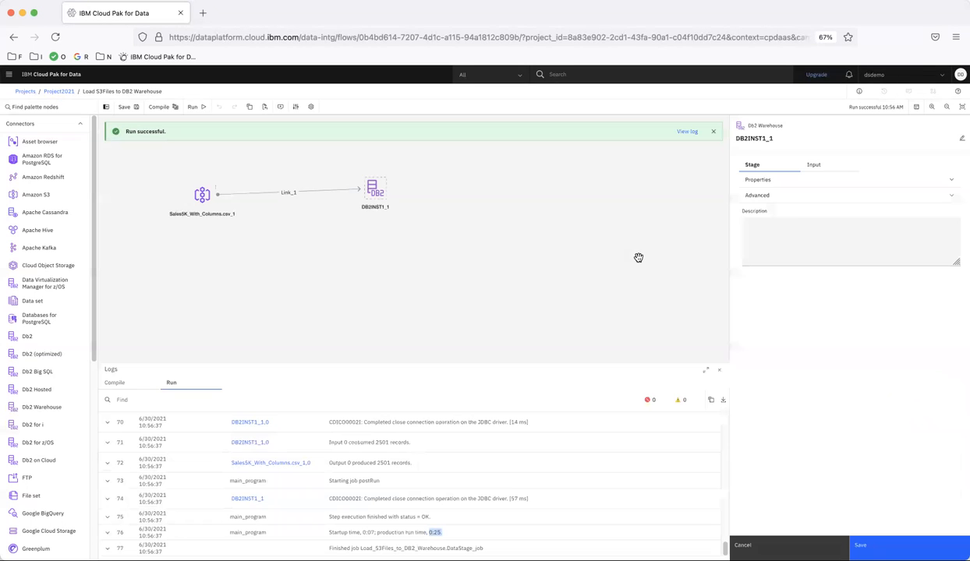
Preview the loaded SALES5K table (23 columns, 1000 rows), then close and save DB2INST1_1's settings.
left_click(764, 182)
scroll(897, 356, "down", 5)
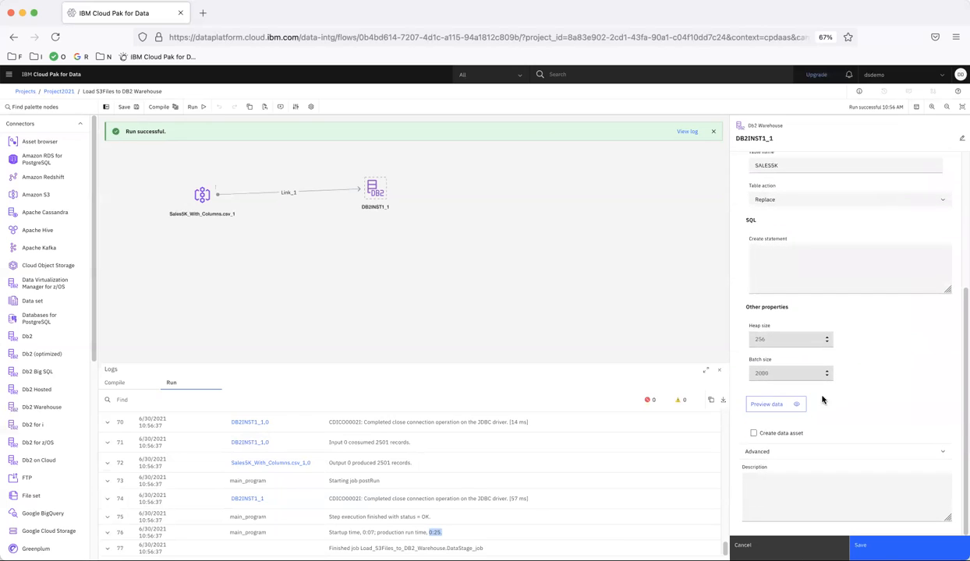
left_click(777, 405)
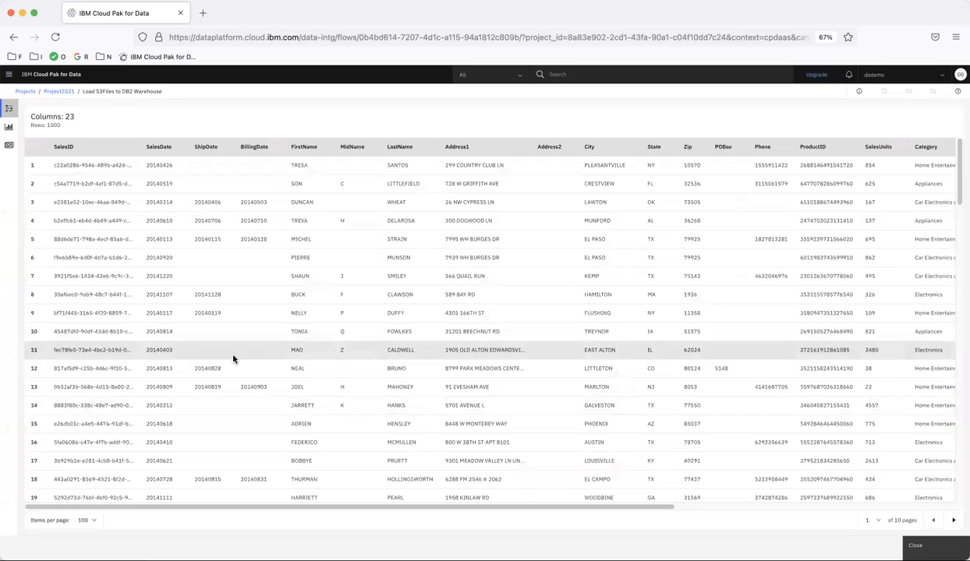
scroll(232, 358, "down", 20)
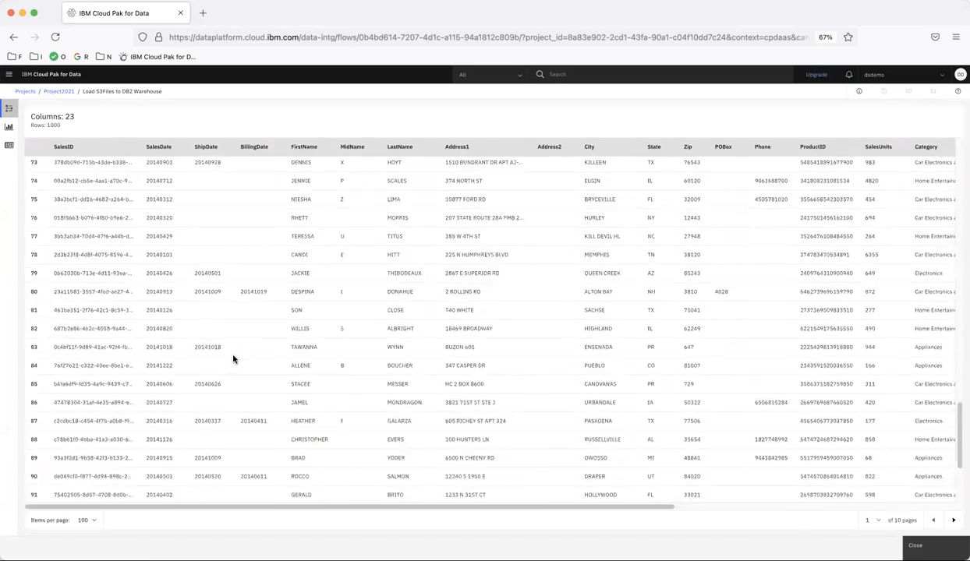
left_click(915, 545)
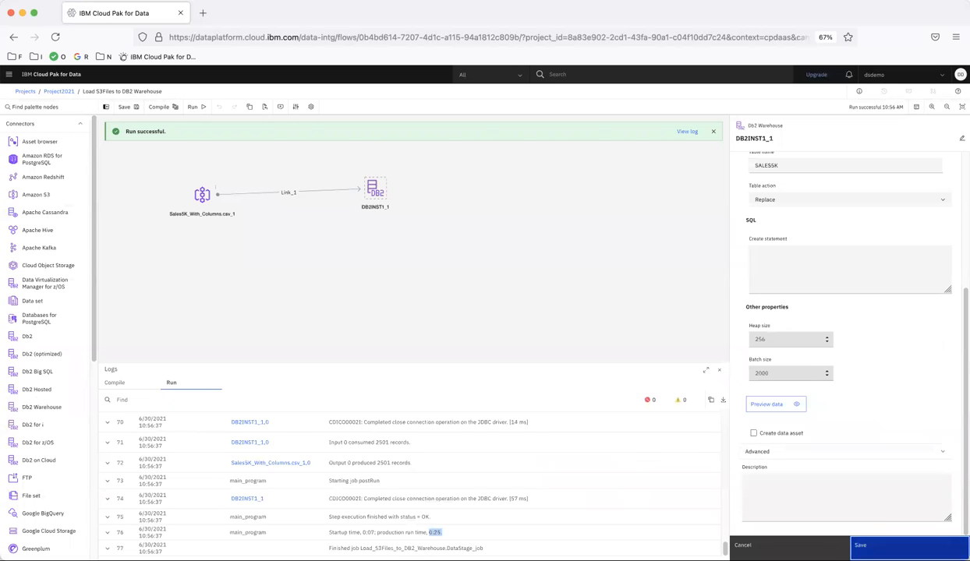
left_click(880, 544)
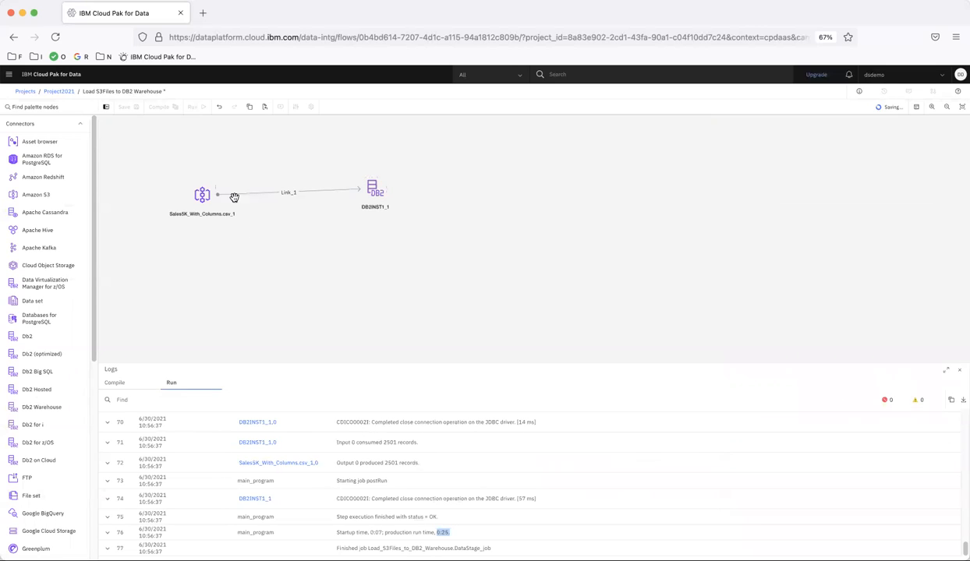